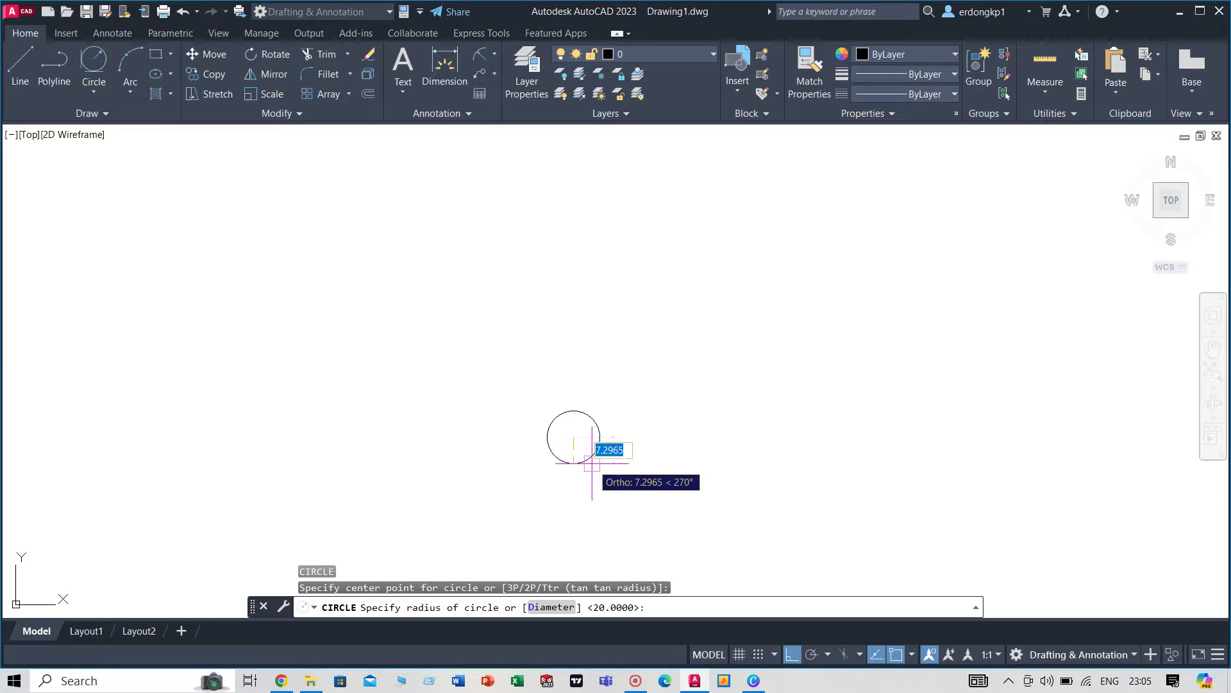
- Set the new circle's radius to 6
text(6)
key(Return)
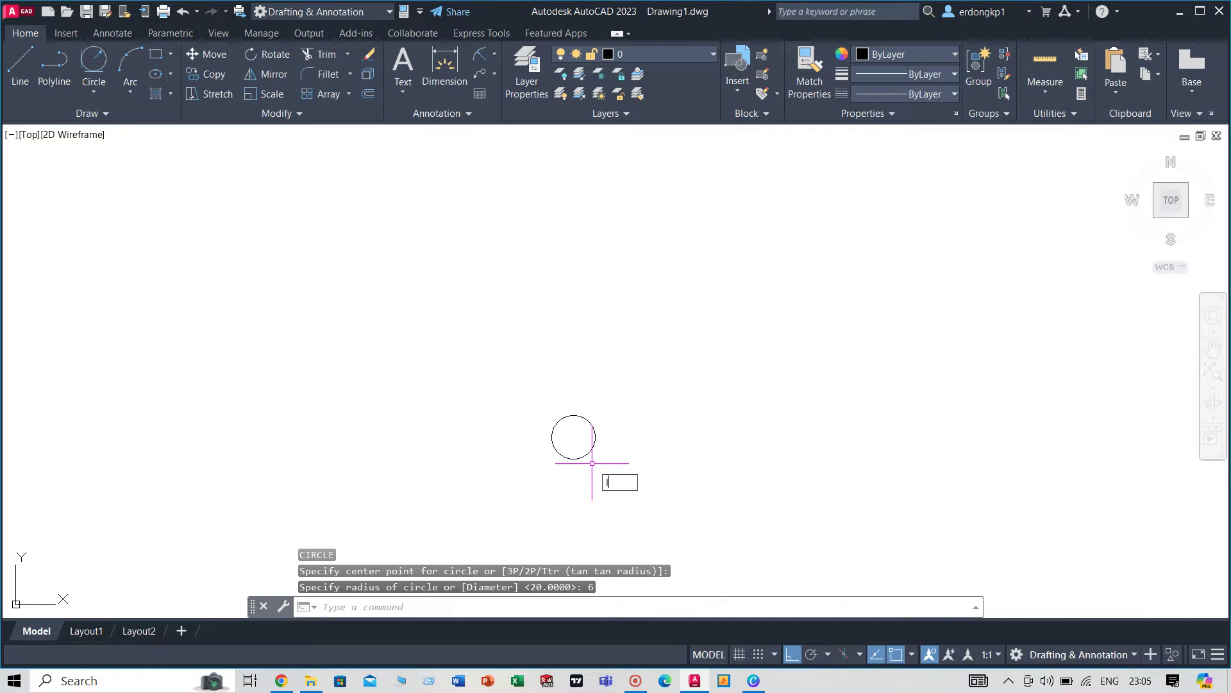
- Draw connected lines from the circle's top quadrant: 22 to the right, 6 up, and 22 back to the left
text(l)
key(Return)
click(573, 414)
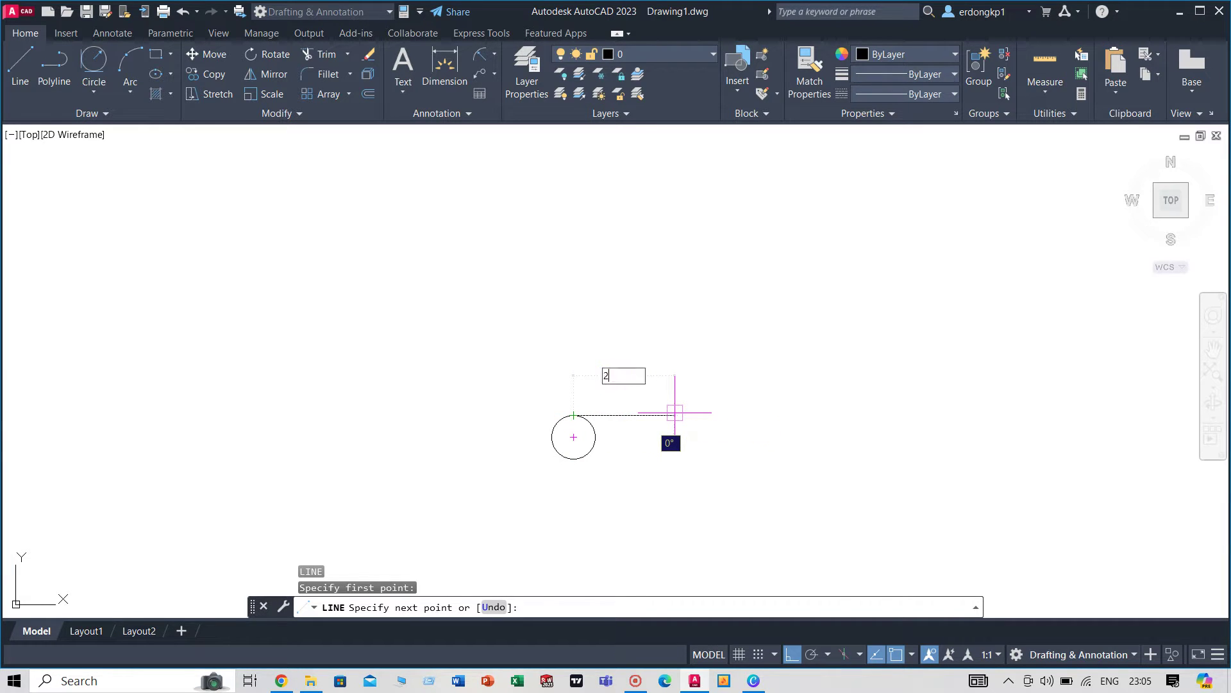
text(22)
key(Return)
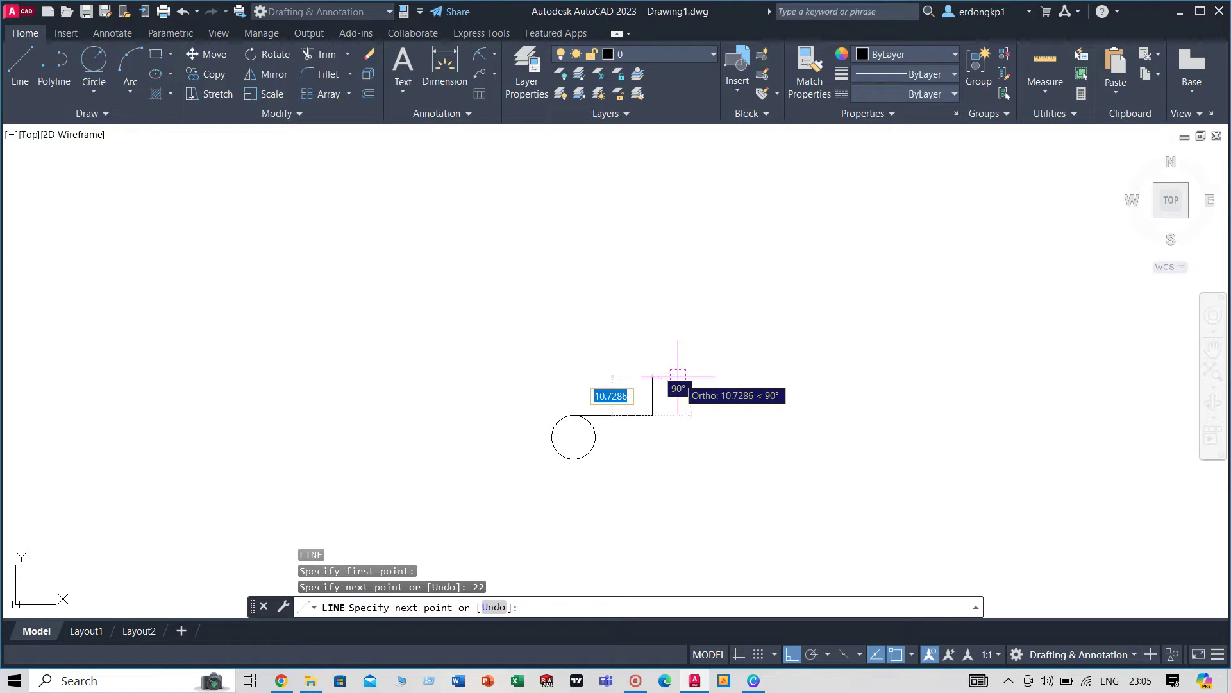
text(6)
key(Return)
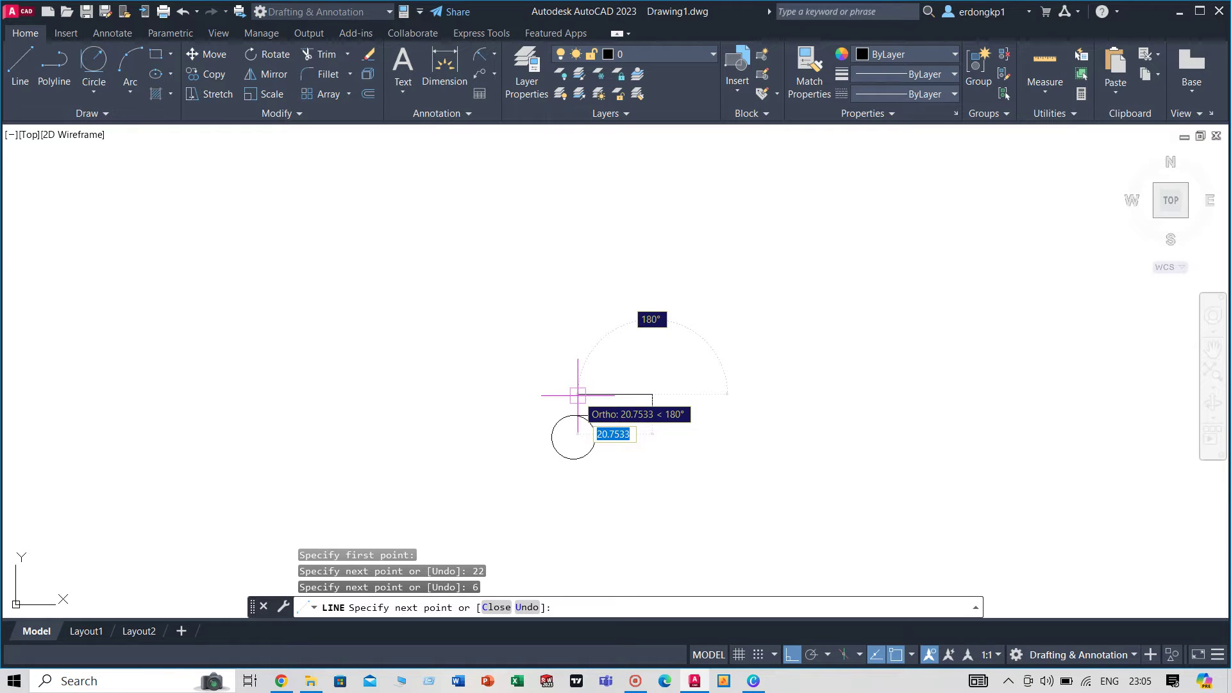
text(22)
key(Return)
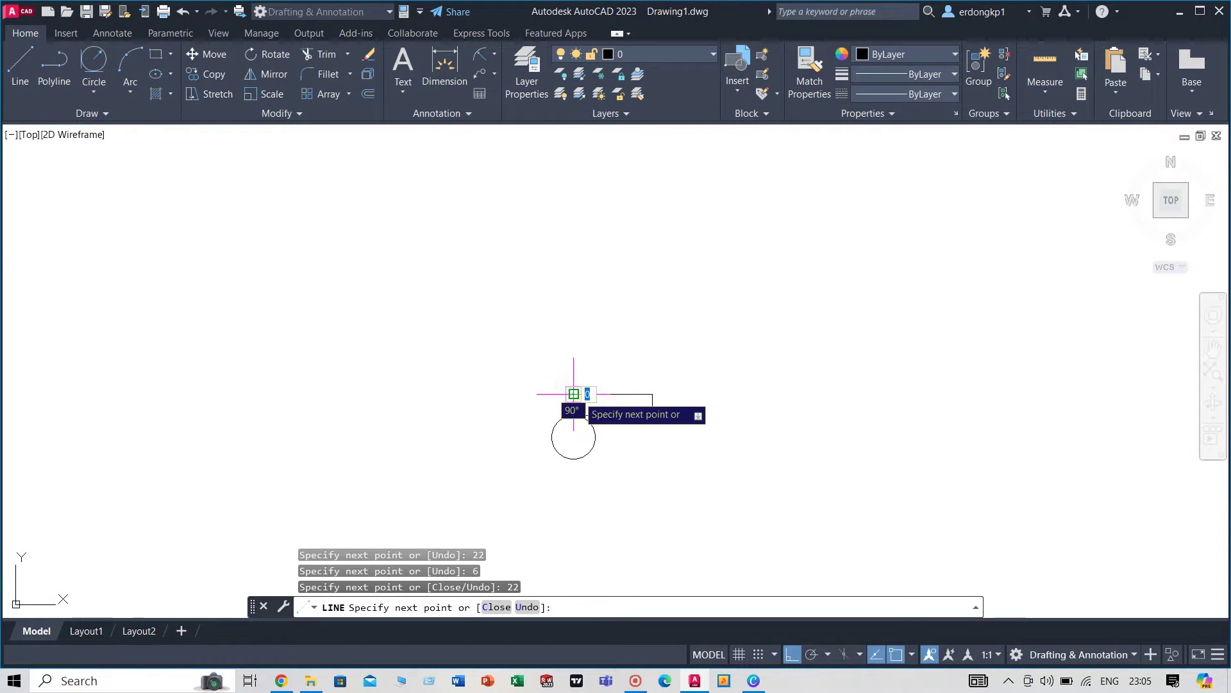
key(Return)
- Mirror the three lines about the circle's horizontal centre axis, keeping the source lines
click(709, 361)
click(616, 421)
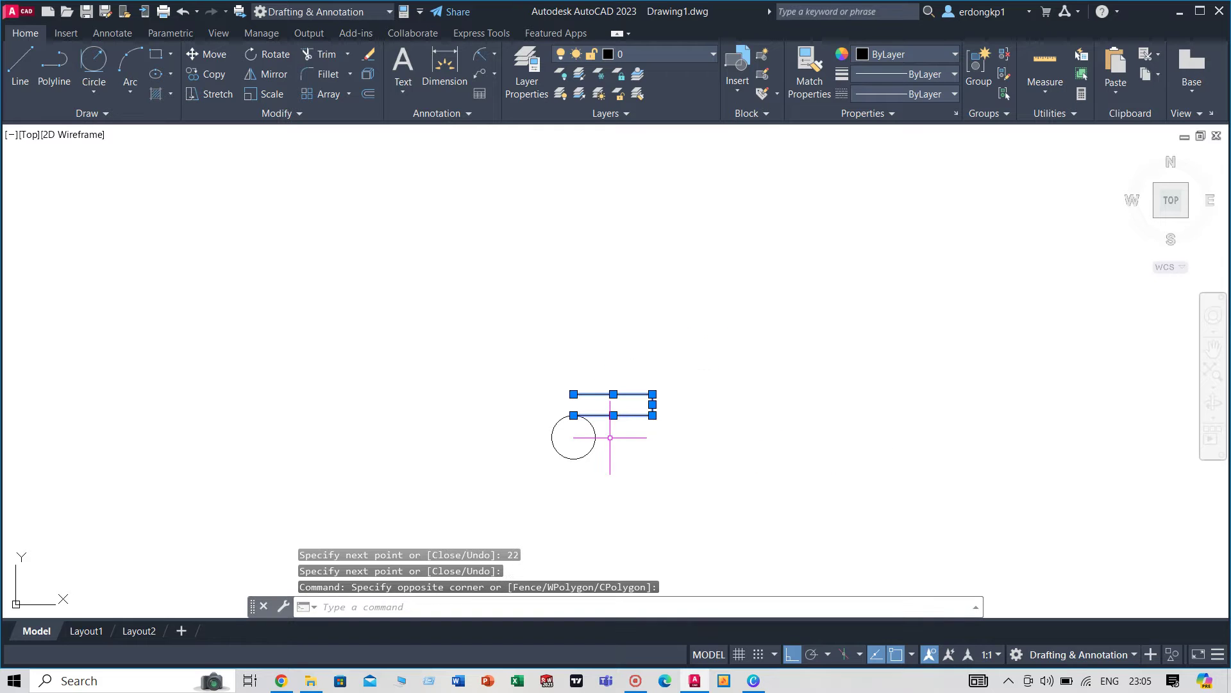
text(mi)
key(Return)
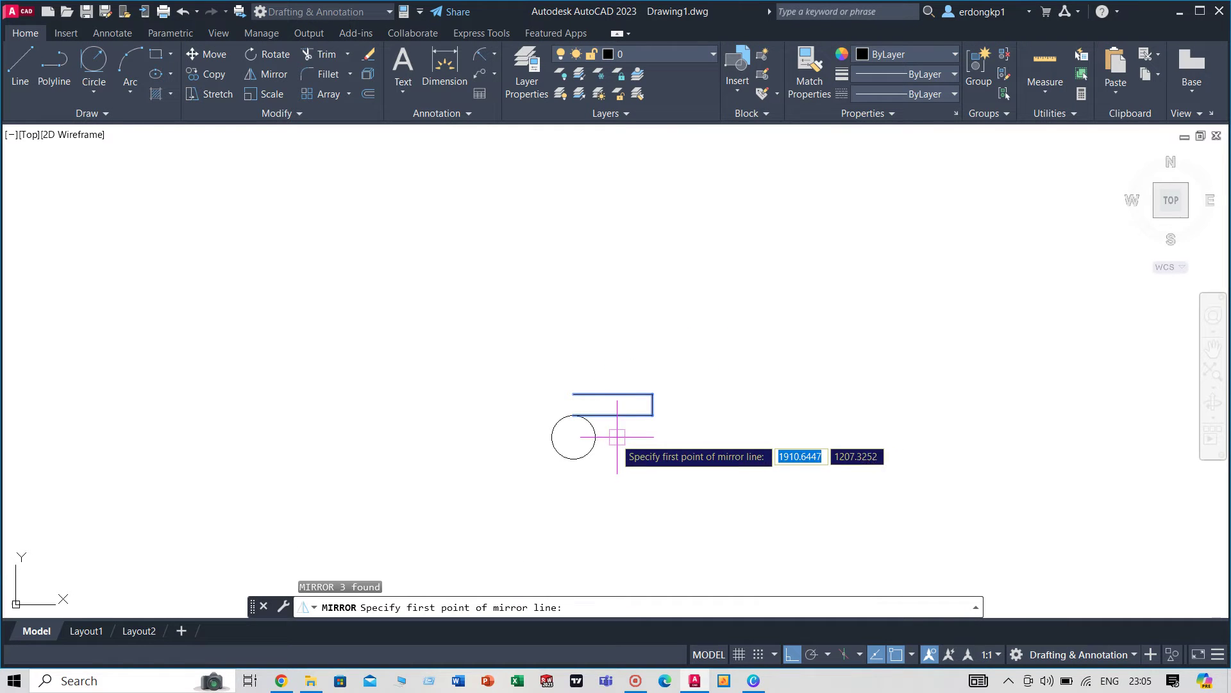
click(573, 437)
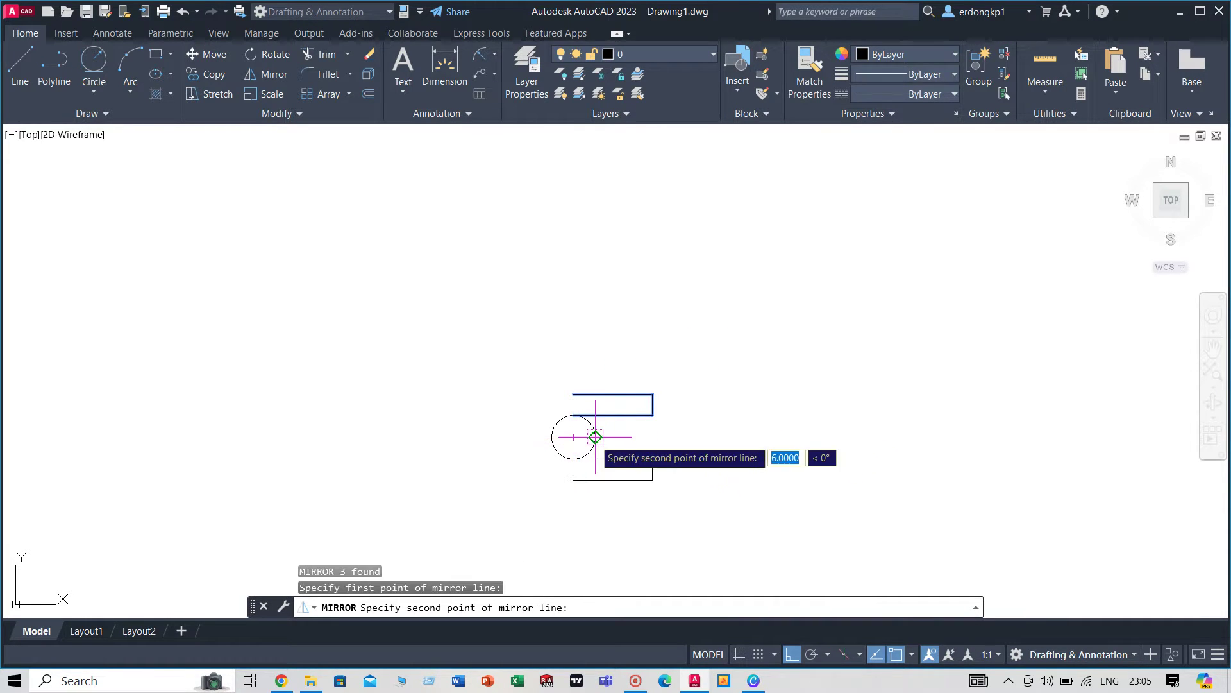
click(592, 437)
key(Down)
key(Down)
key(Return)
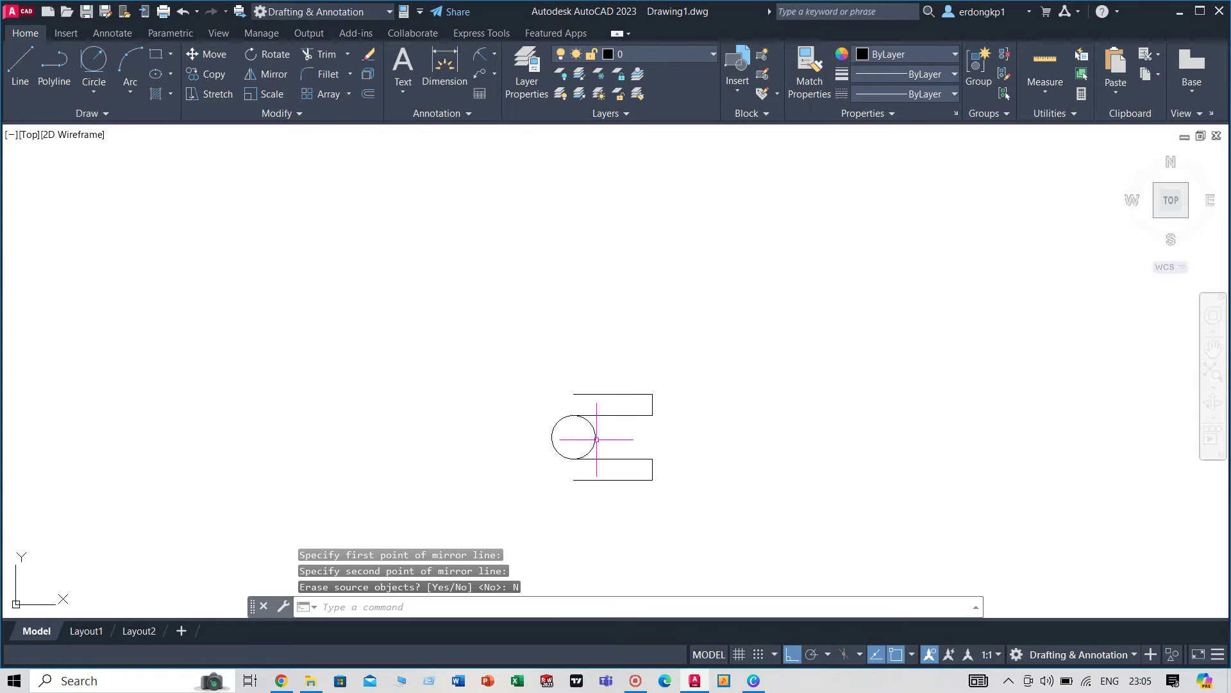
- Use Trim to remove the lowest horizontal line of the mirrored copy
scroll(608, 435, down, 2)
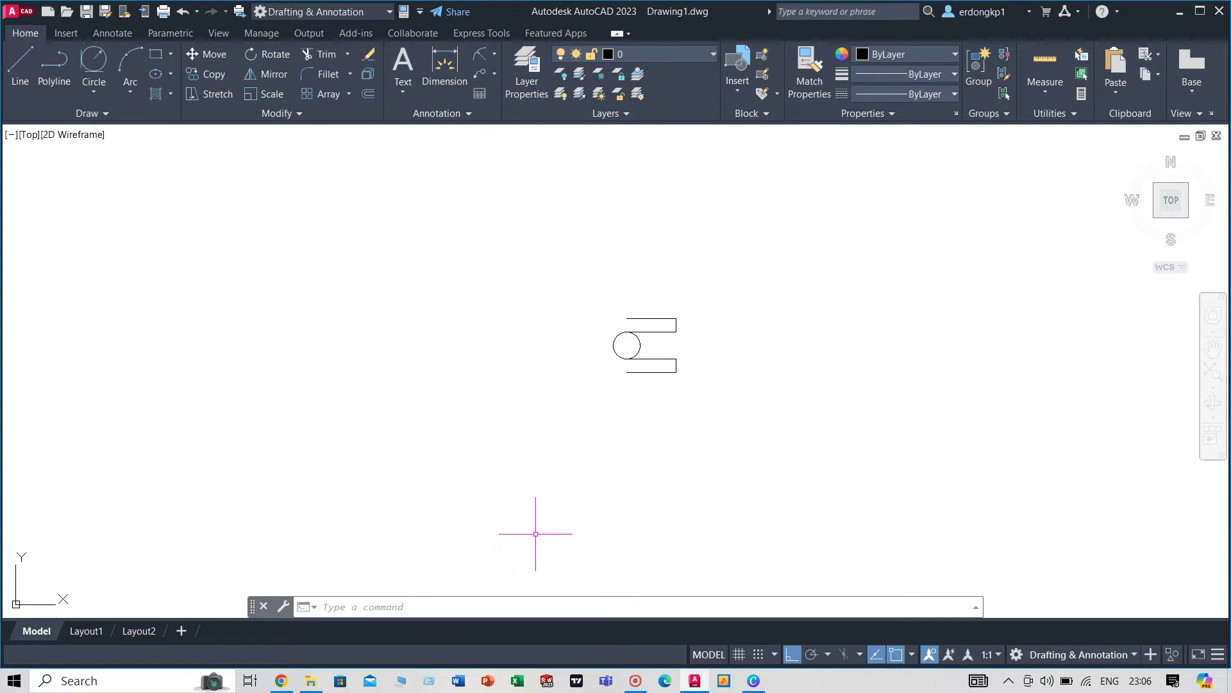
key(Return)
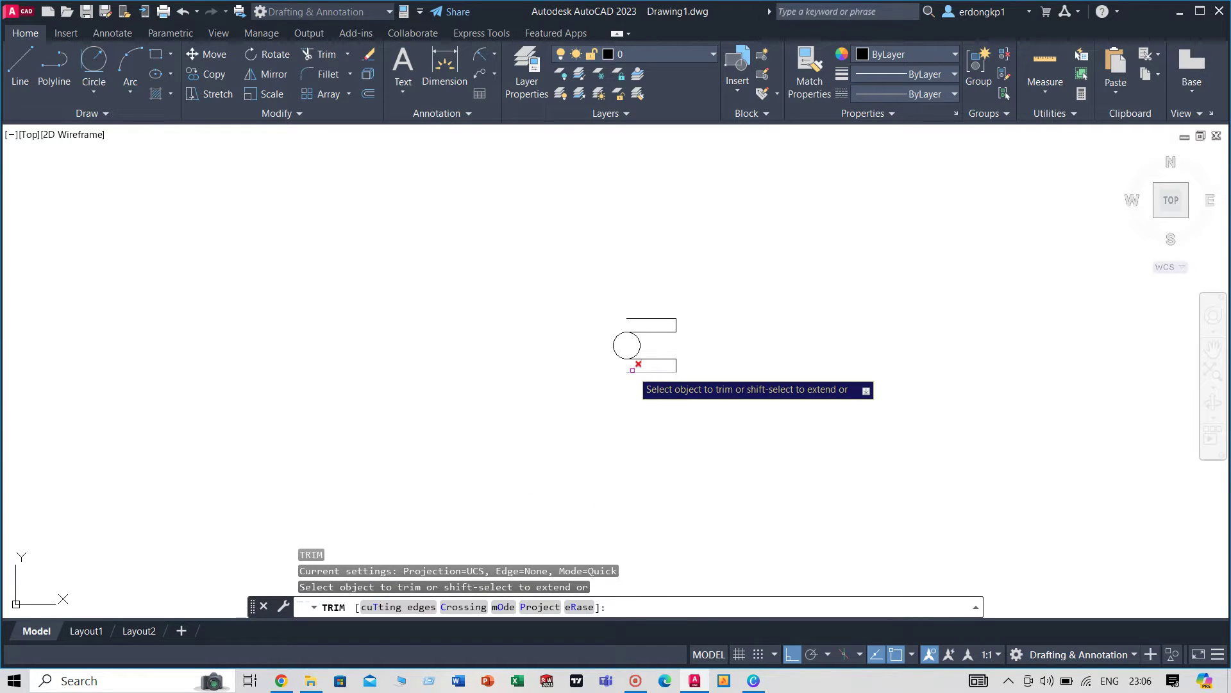
click(661, 372)
right_click(729, 383)
click(738, 391)
- Draw a line 57 long to the left from the lower end of the bottom short vertical line
text(l)
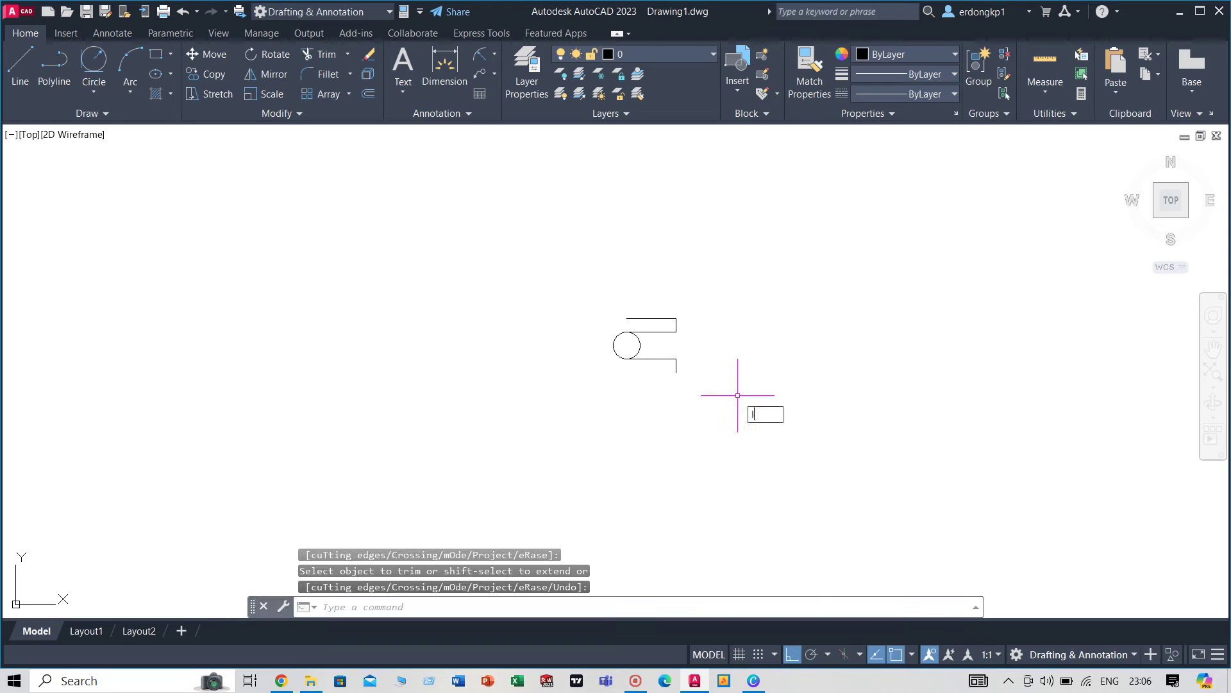
key(Return)
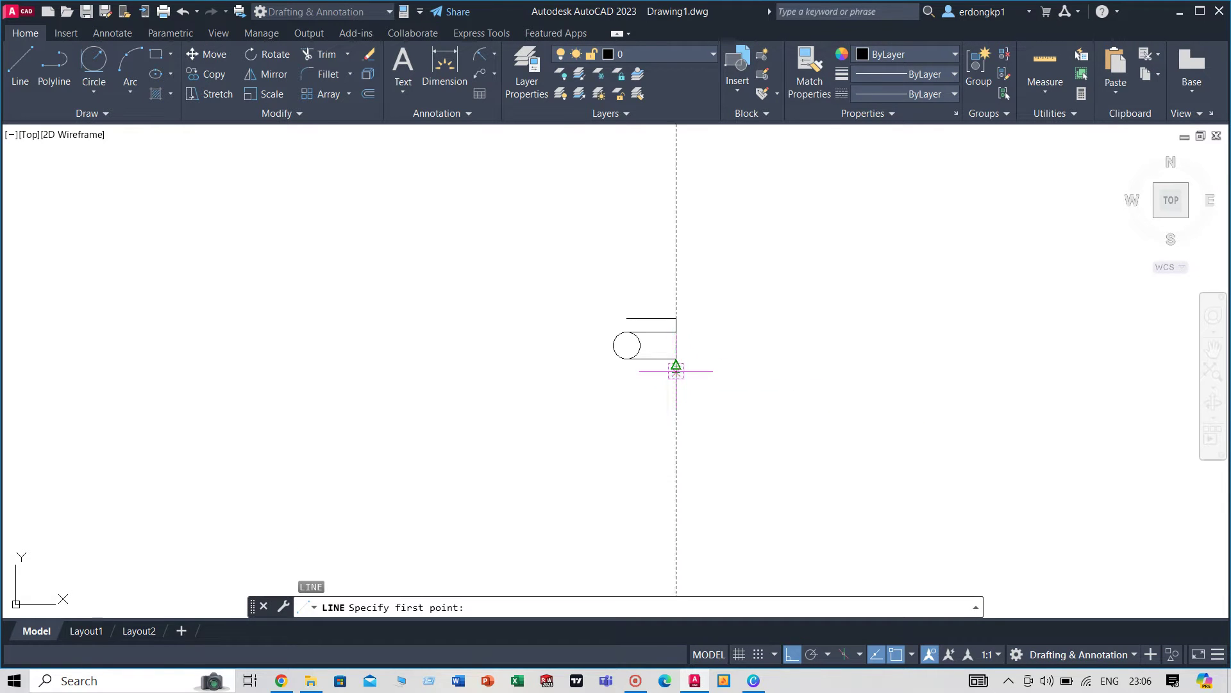
key(Escape)
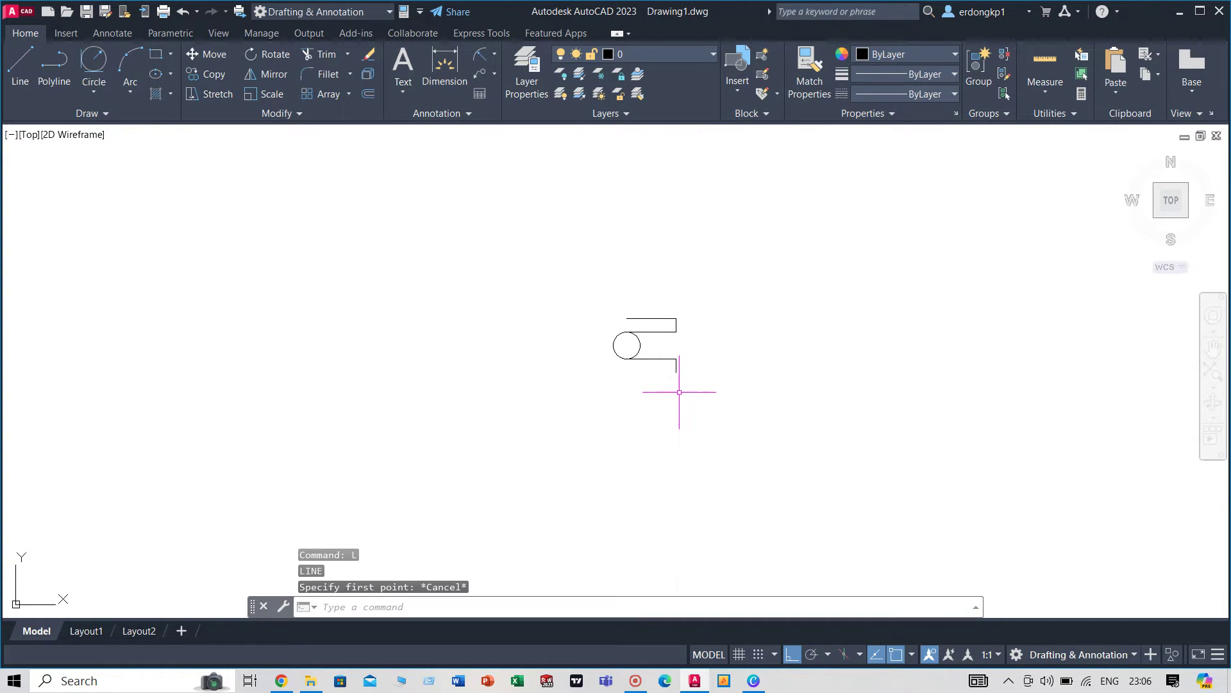
key(Return)
click(676, 372)
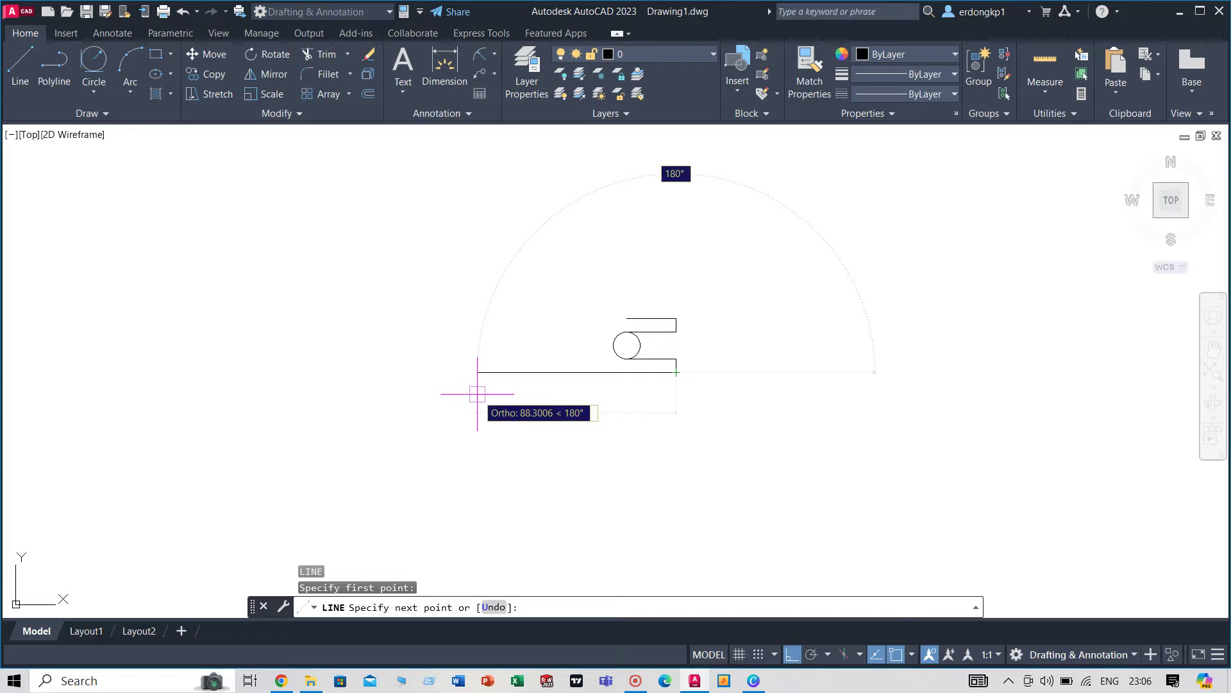
text(57)
key(Return)
key(Escape)
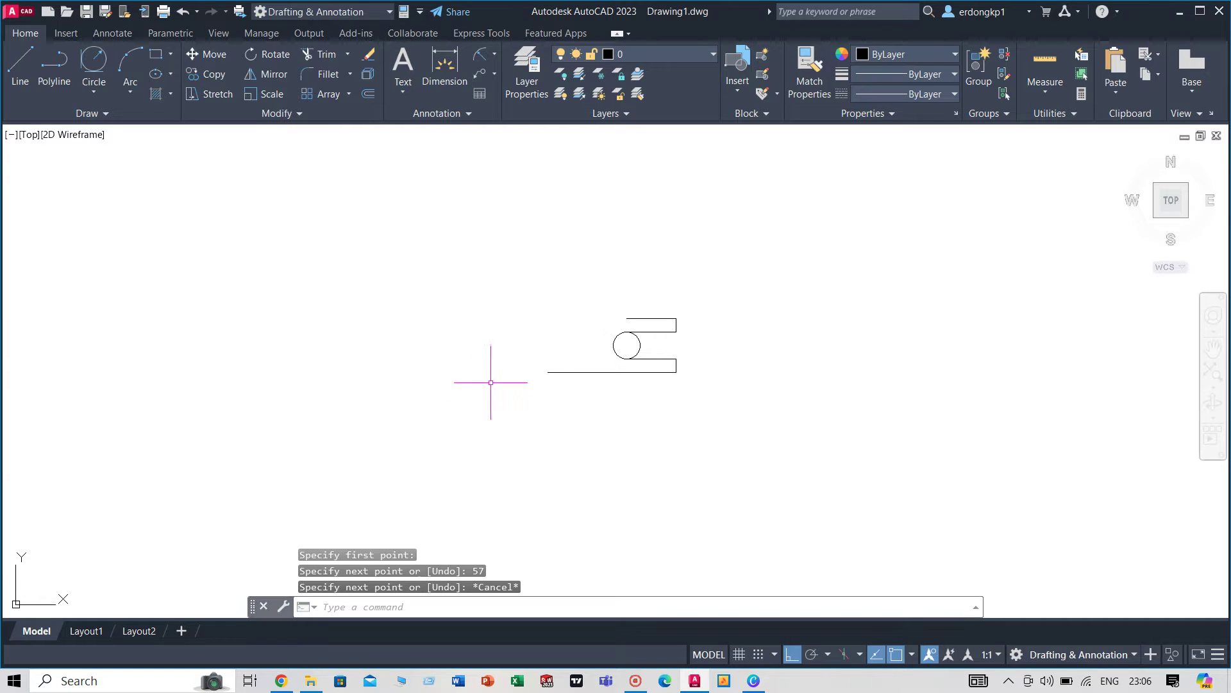
- Draw a two-point circle with diameter 24, extending straight up from the left end of the 57-long line
scroll(556, 350, up, 4)
text(c)
key(Return)
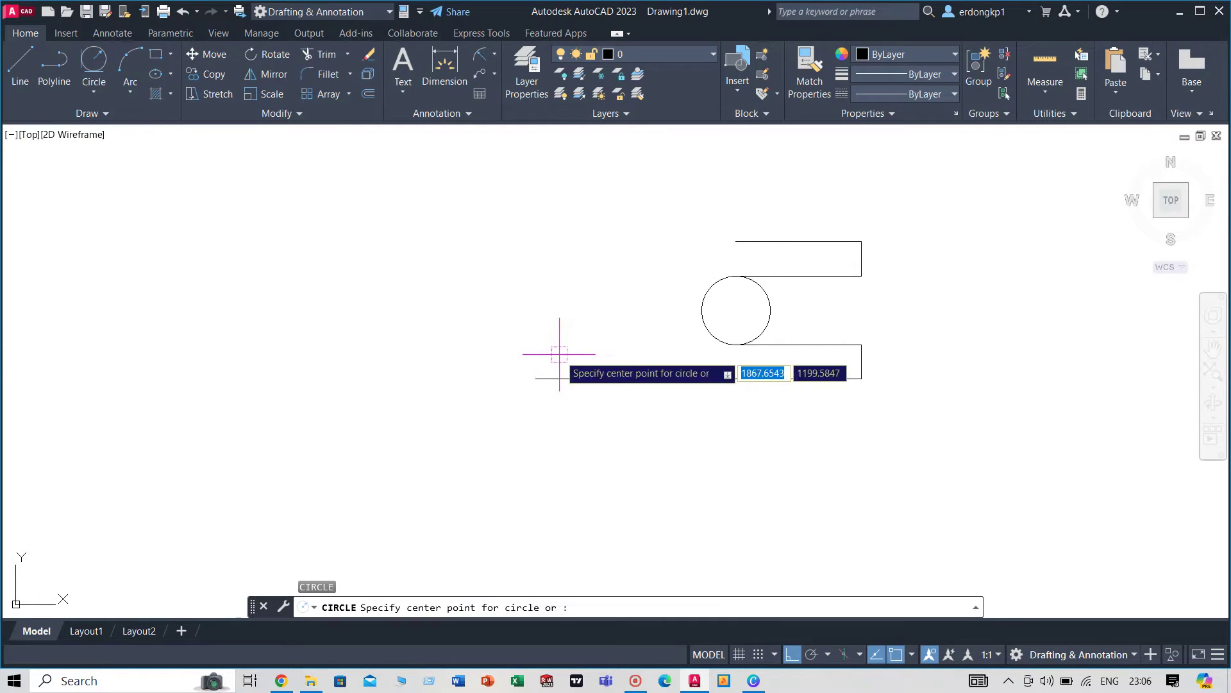
text(2p)
key(Return)
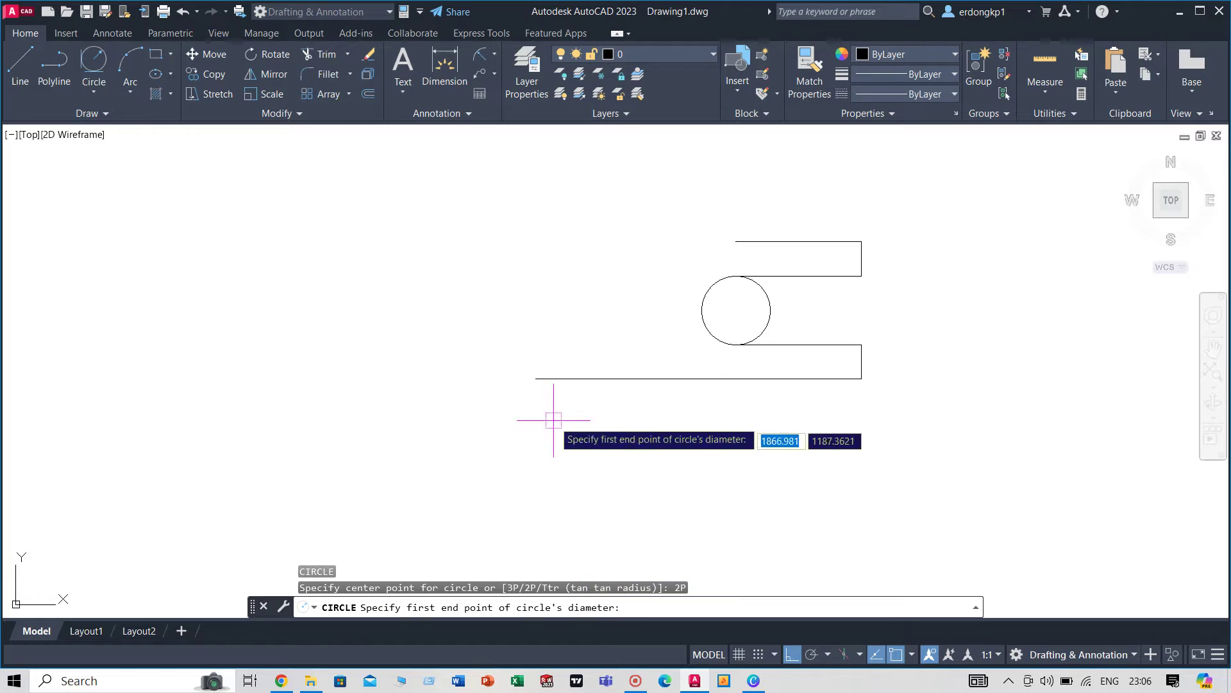
click(535, 378)
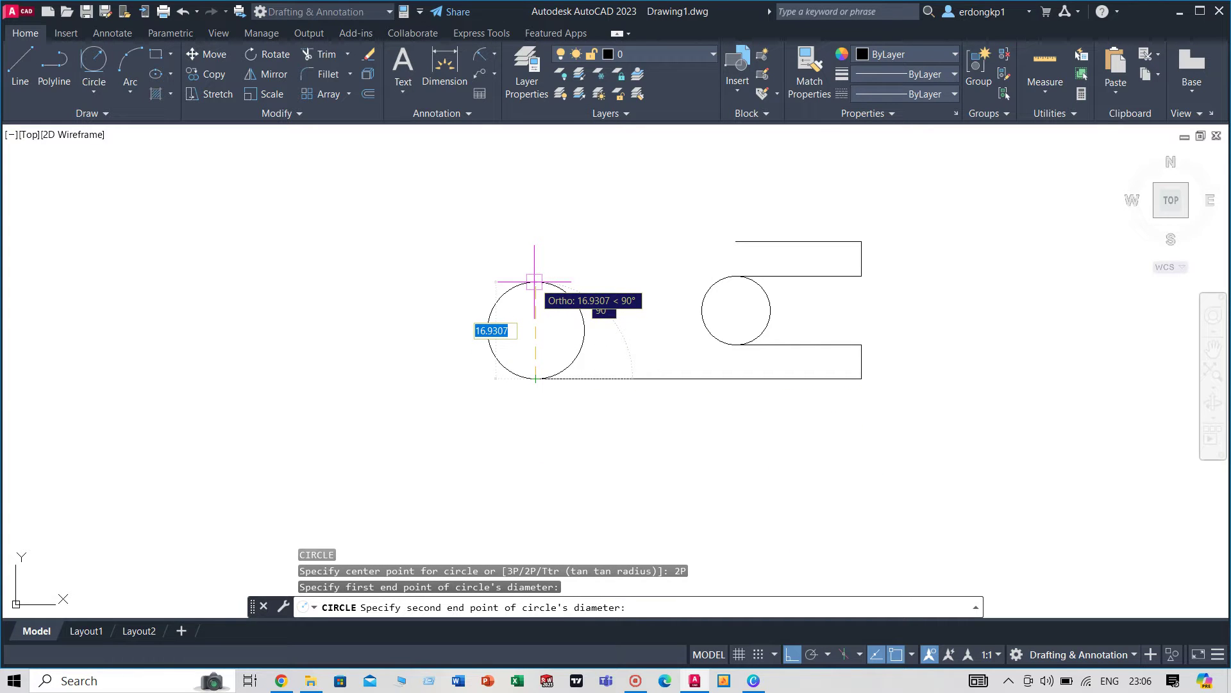
text(24)
key(Return)
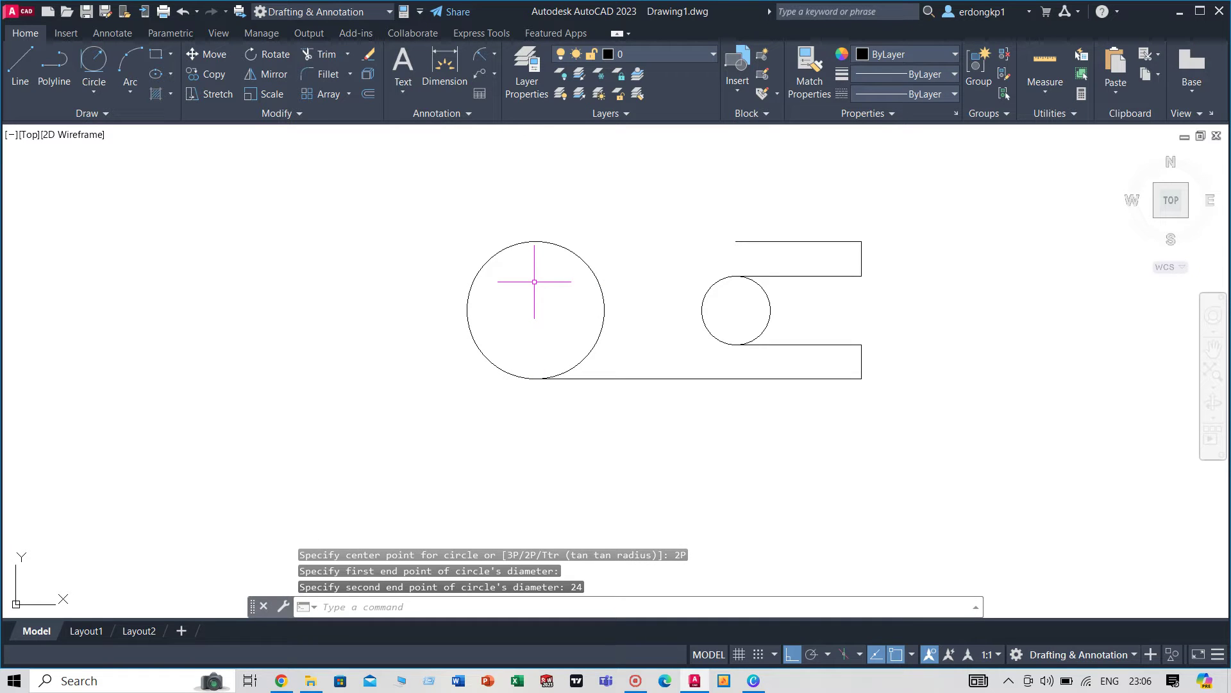
- Draw a concentric circle with diameter 12 at the centre of the large circle
key(Return)
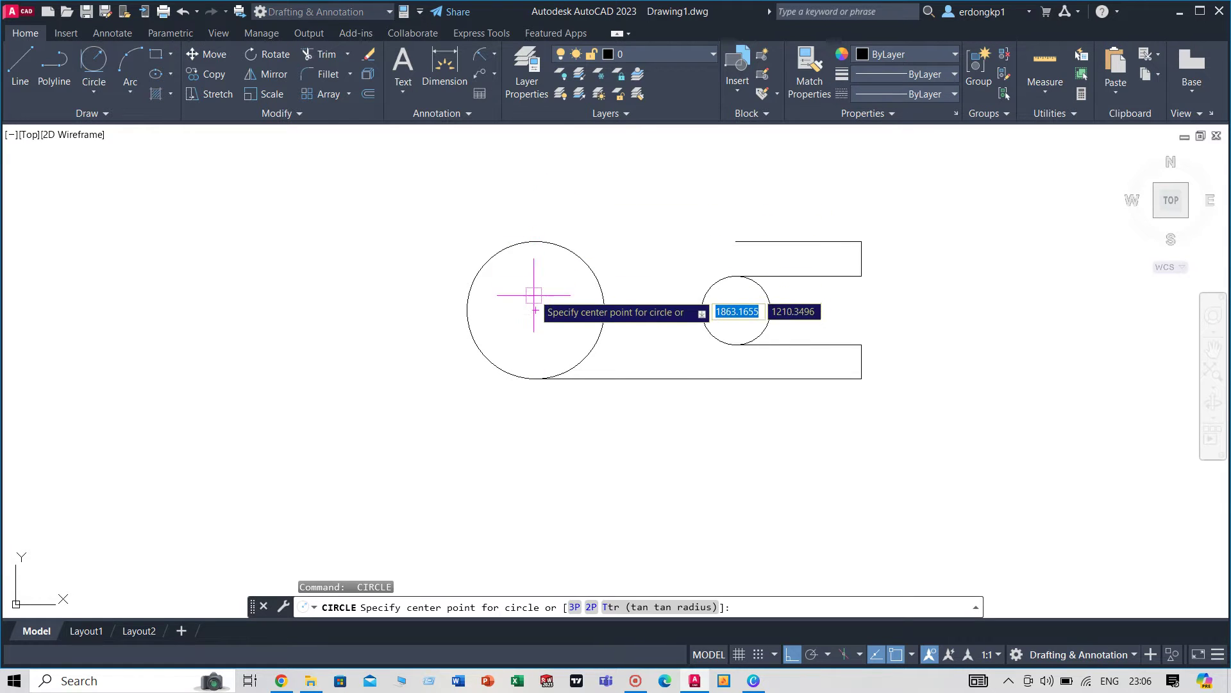
click(535, 310)
text(d)
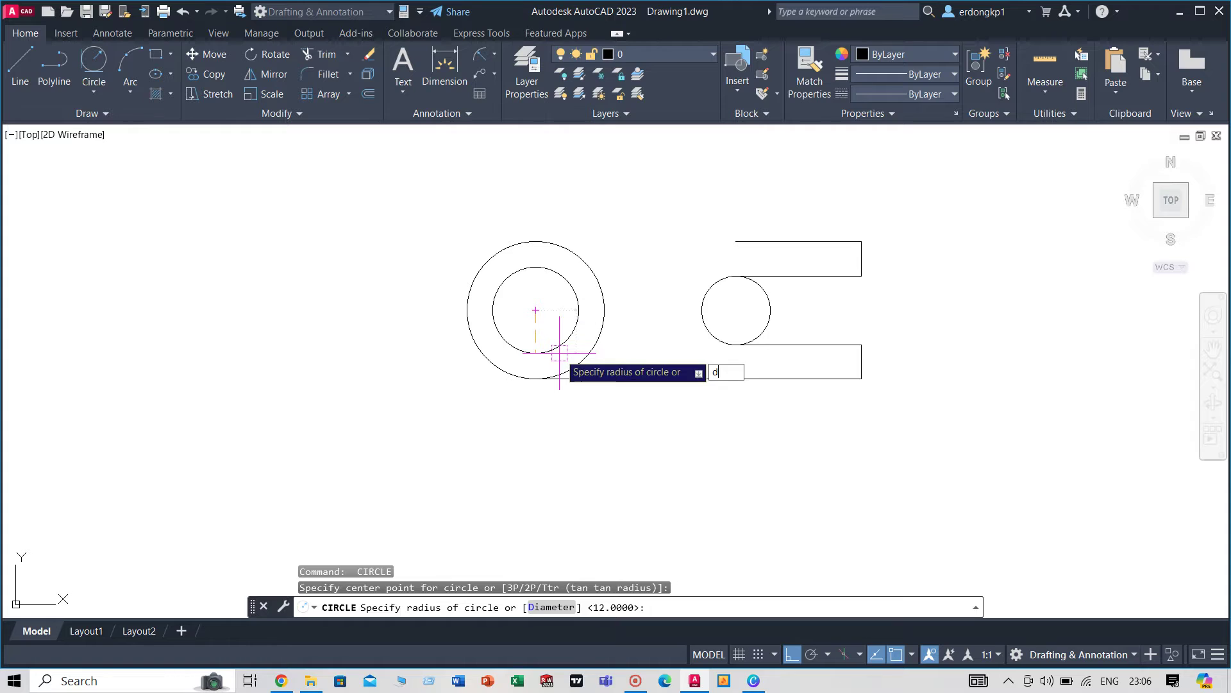
key(Return)
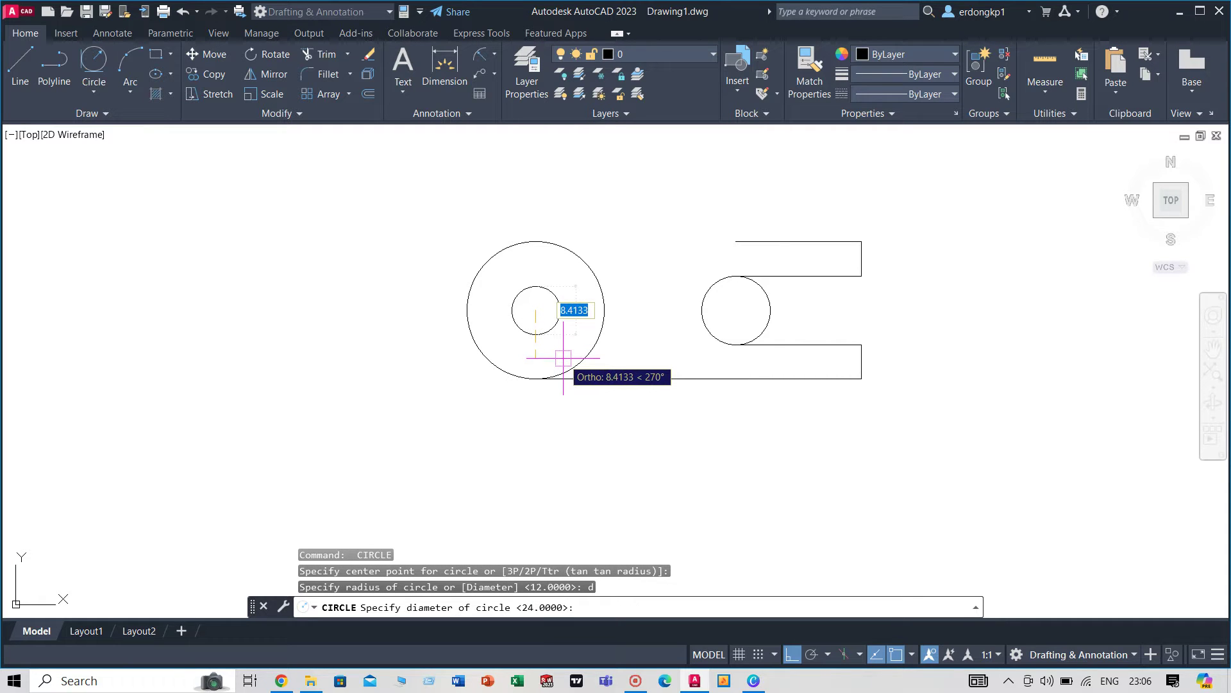
text(12)
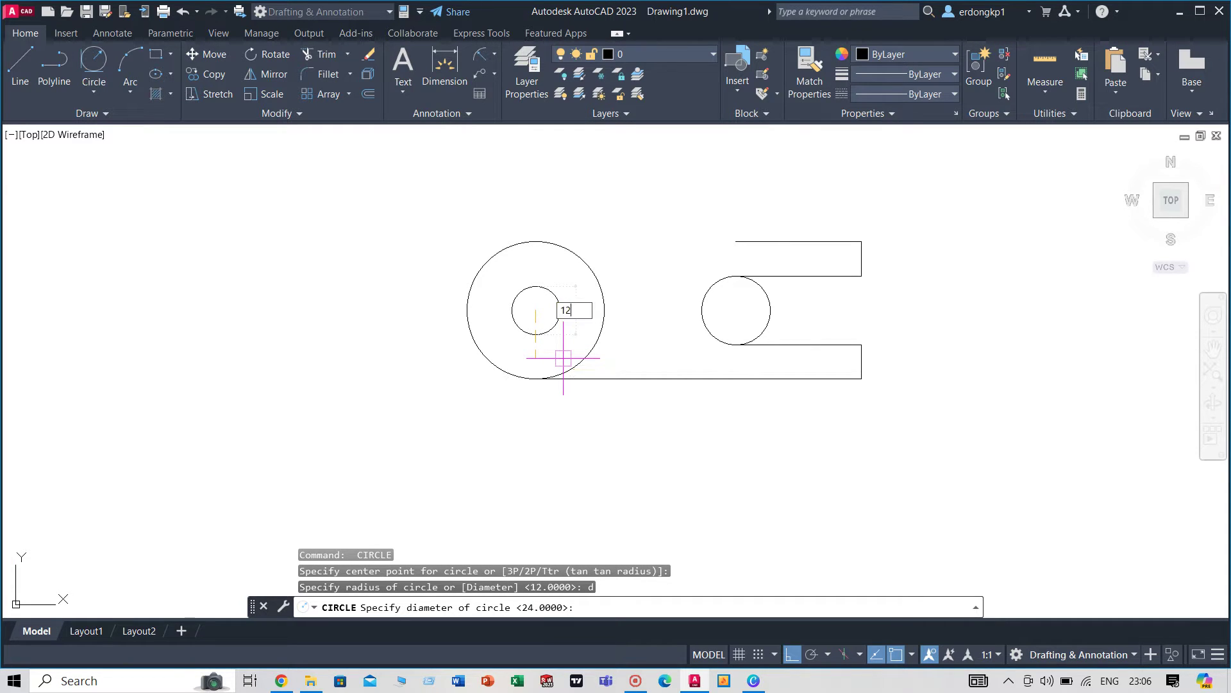
key(Return)
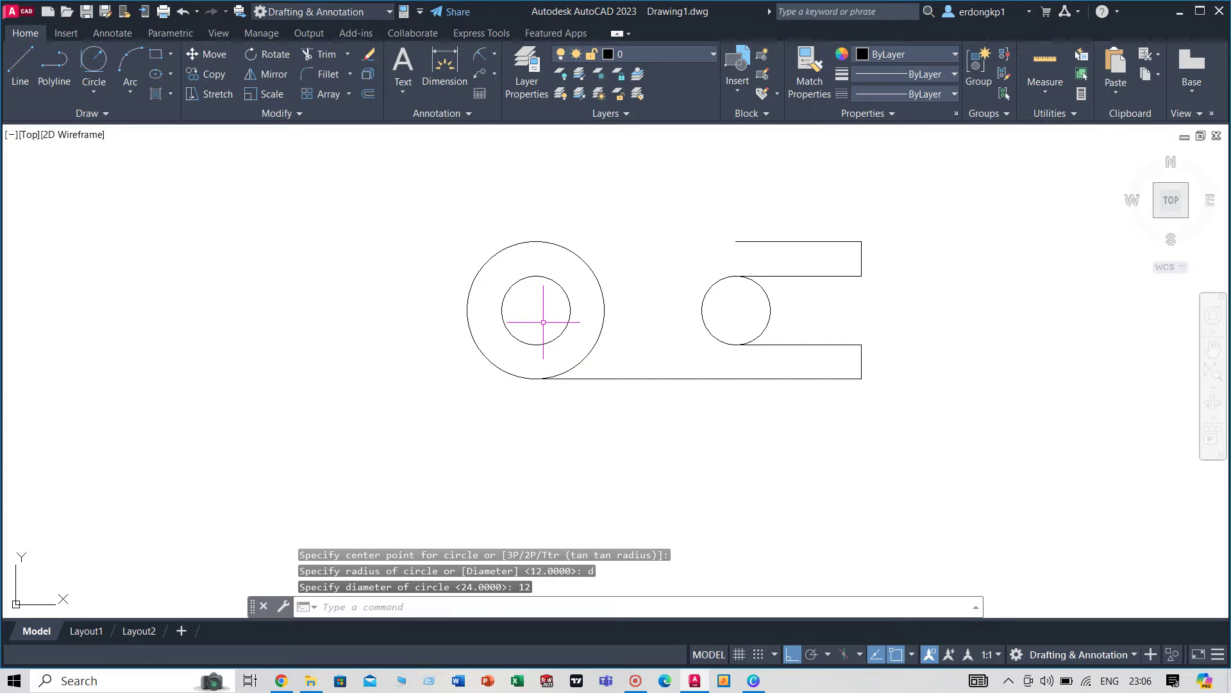
- Draw a horizontal line from the centre of the concentric circles to the inner circle's right quadrant
middle_drag(540, 310, 559, 386)
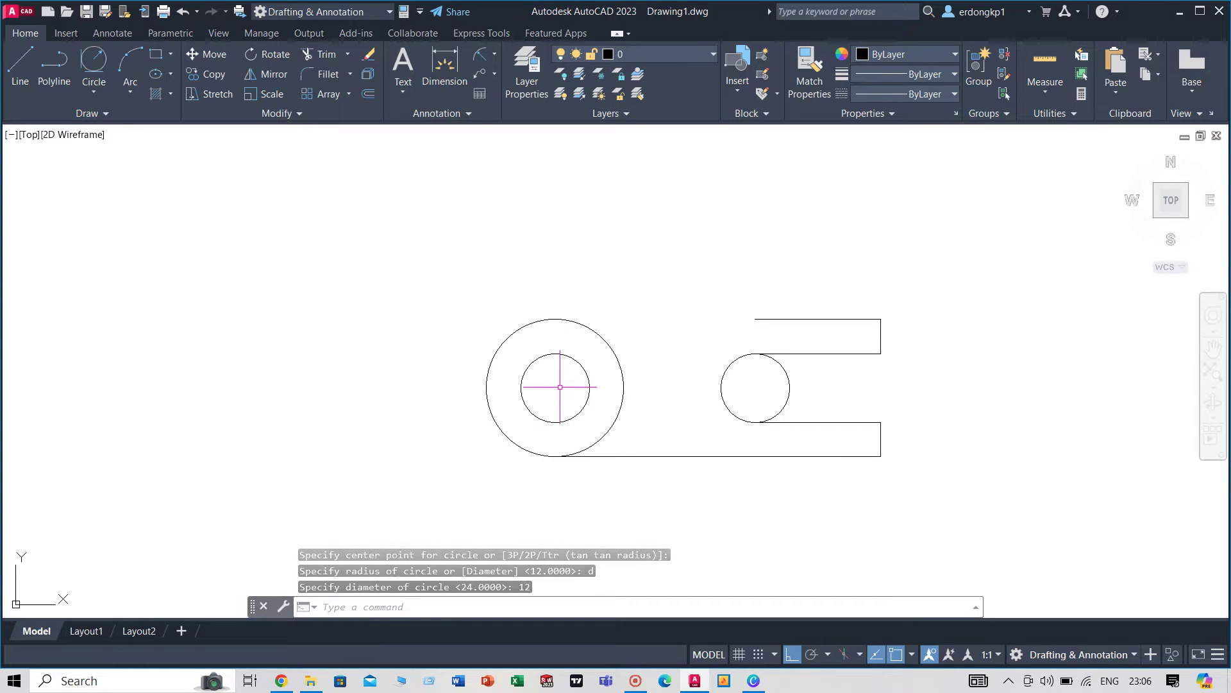
text(l)
key(Return)
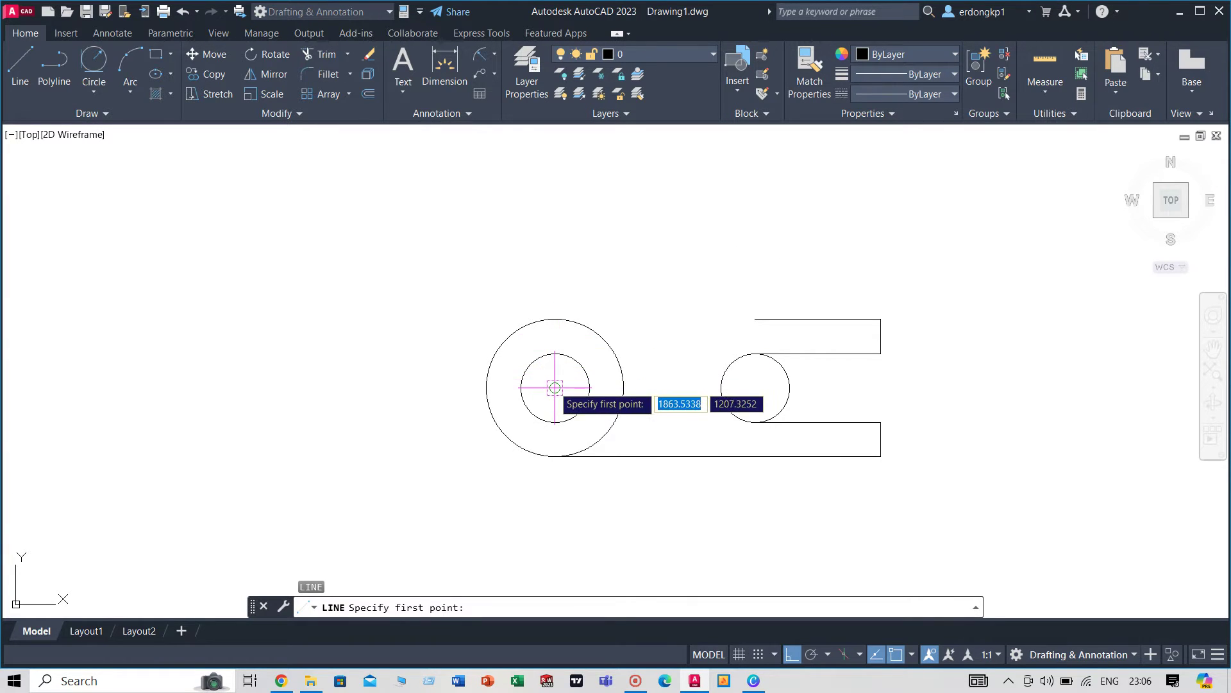
click(560, 386)
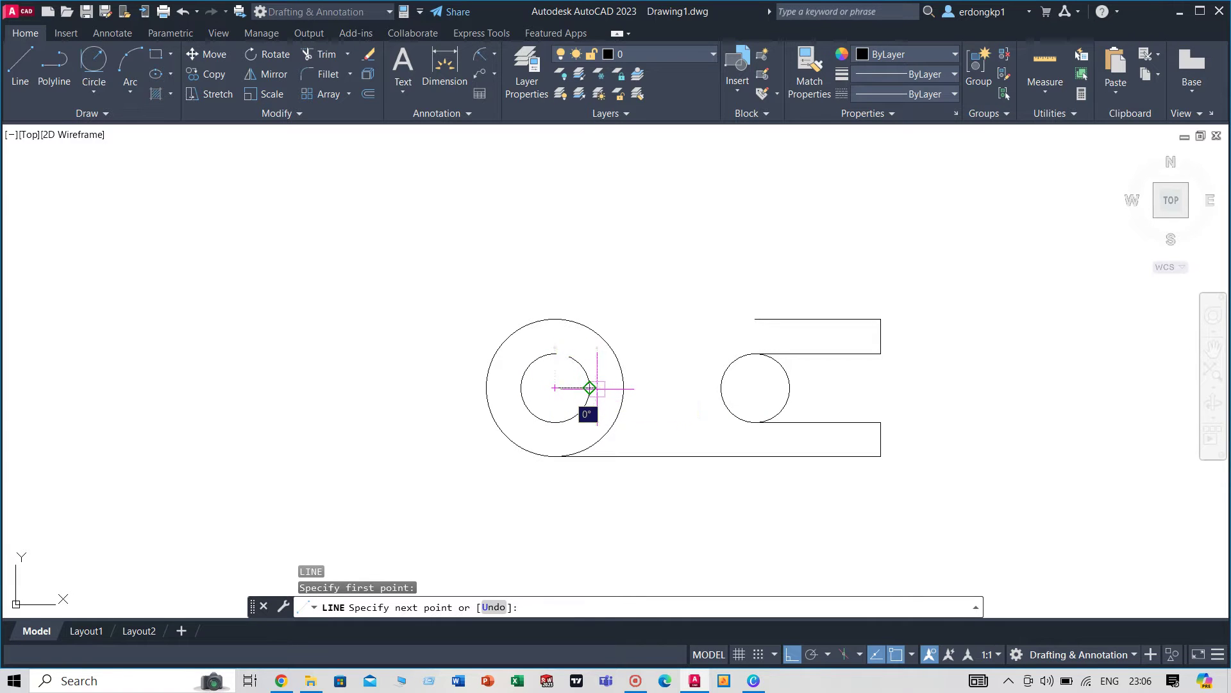
click(582, 387)
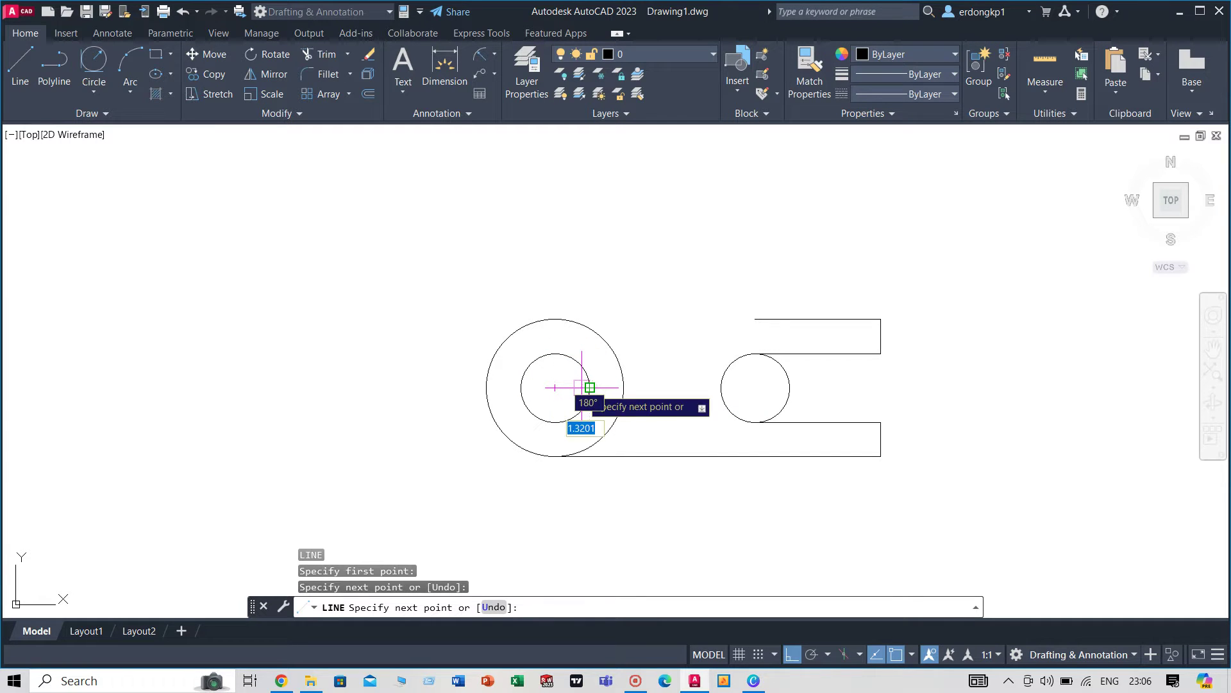
key(Return)
scroll(581, 296, up, 3)
scroll(577, 305, down, 5)
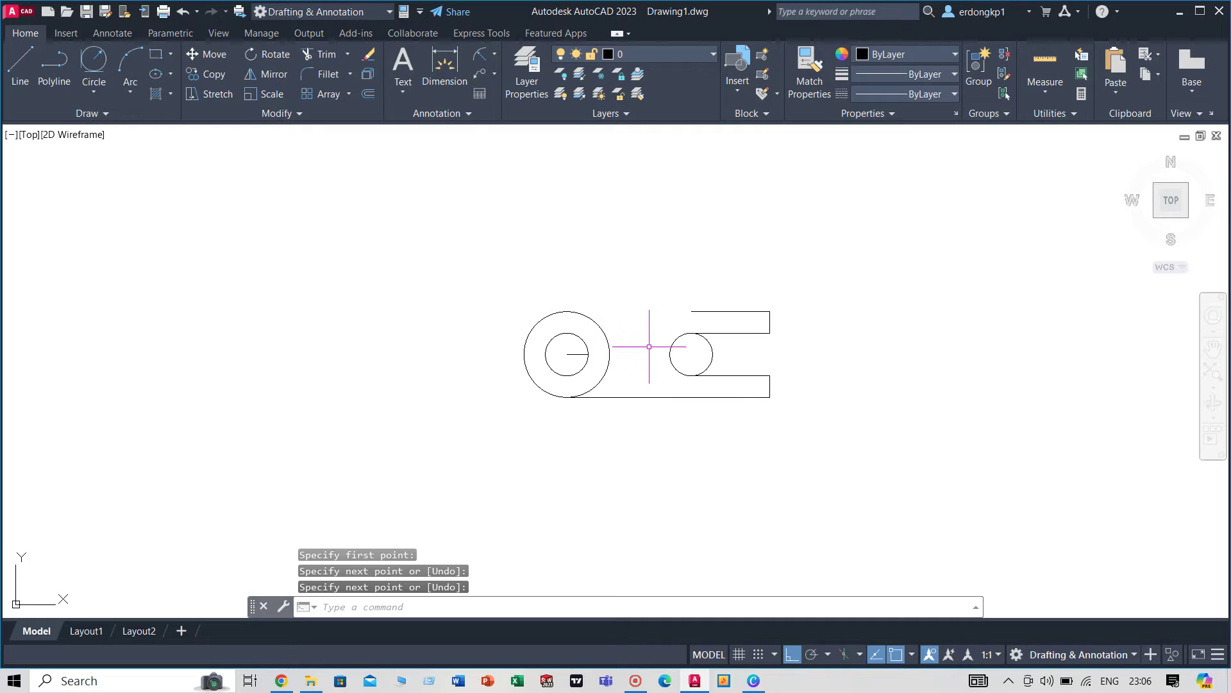
middle_drag(637, 312, 642, 308)
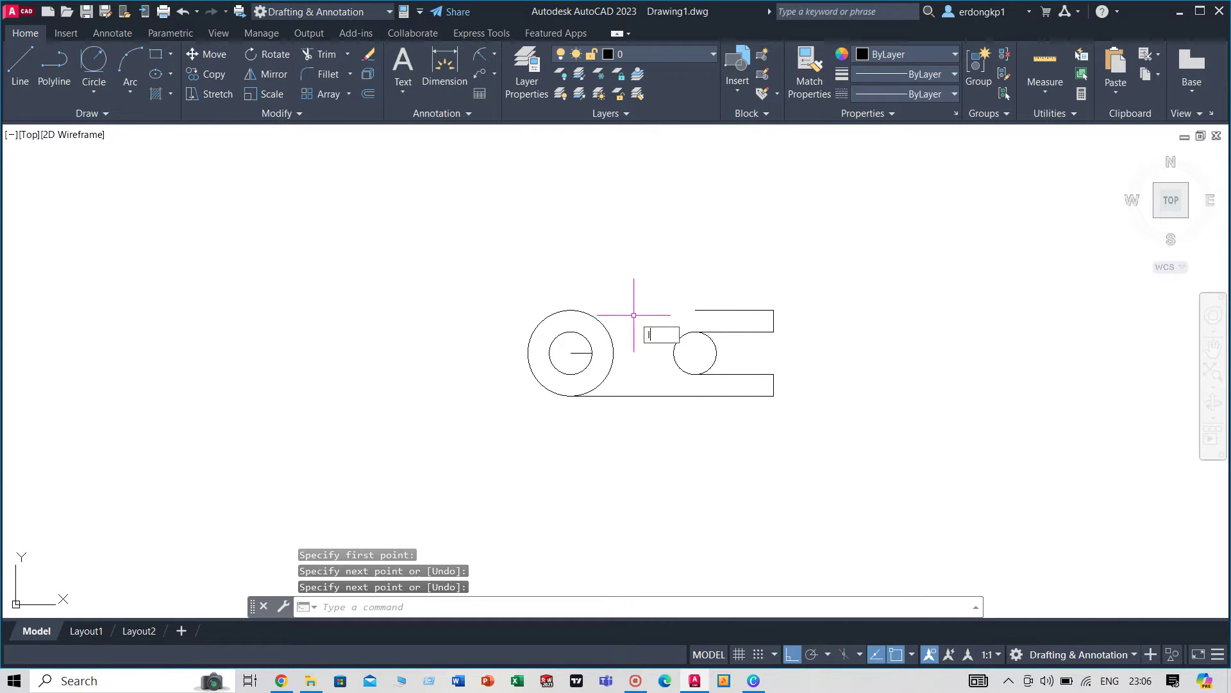
text(L)
key(Escape)
key(Escape)
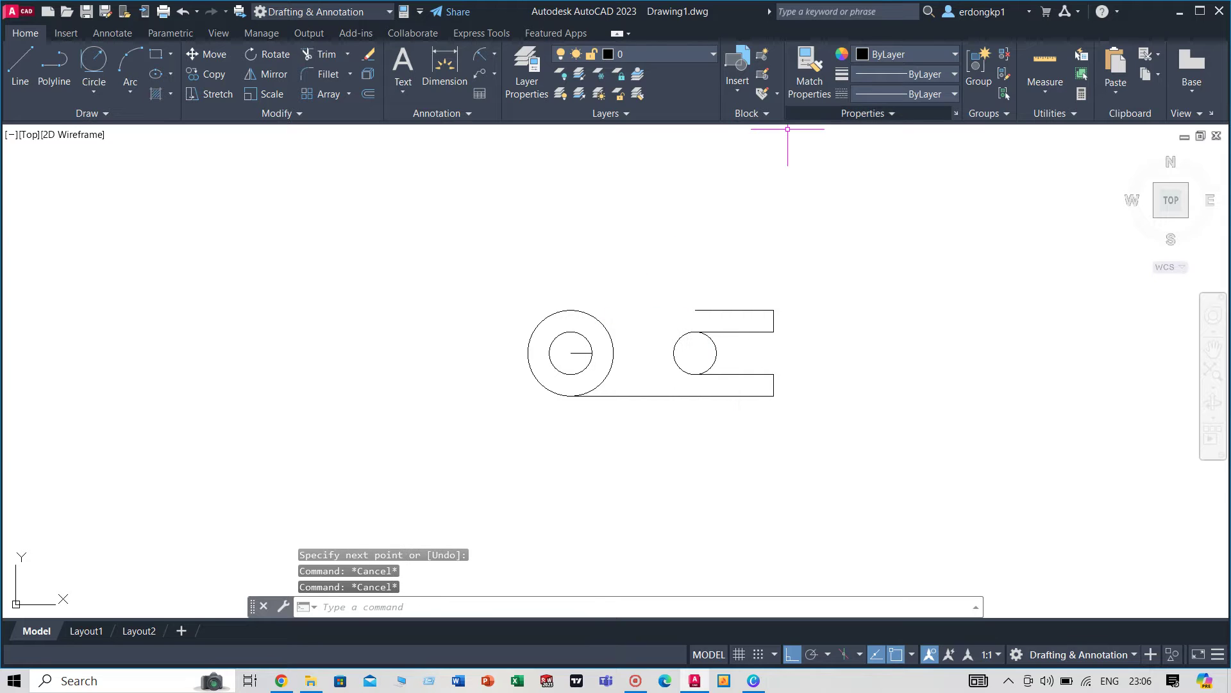
- Draw a line 50 long at 120° from the centre of the concentric circles, using the ACAD_ISO02W100 linetype
click(924, 94)
click(939, 148)
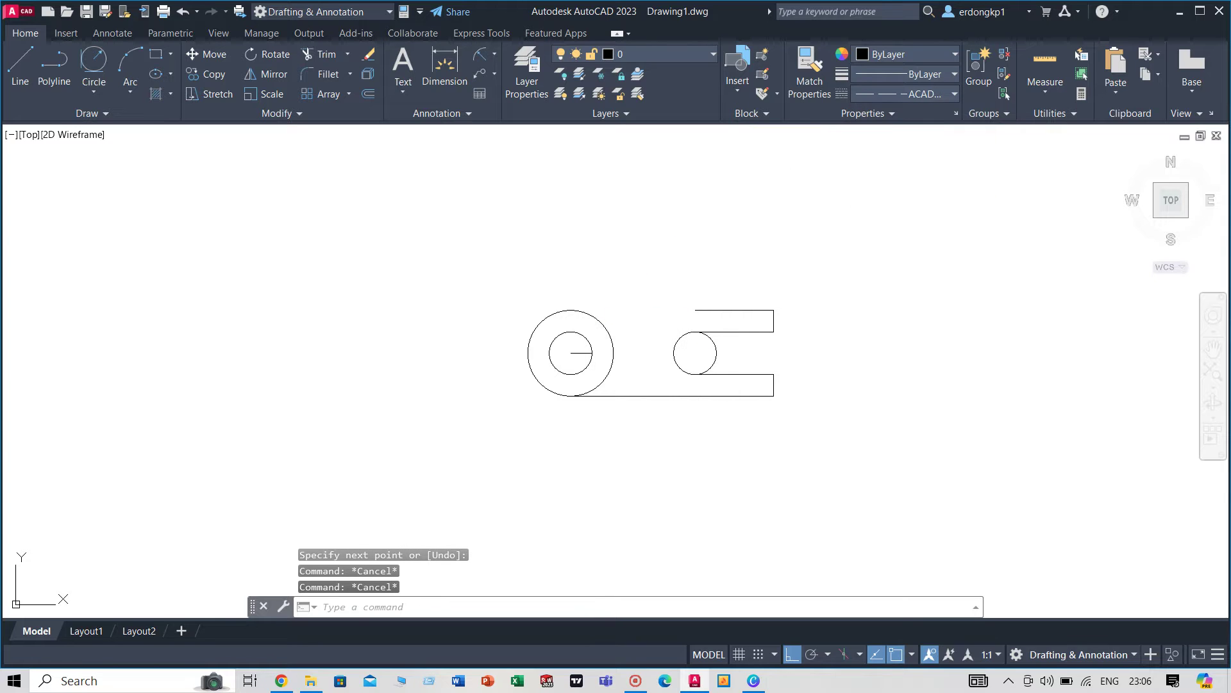
text(l)
key(Return)
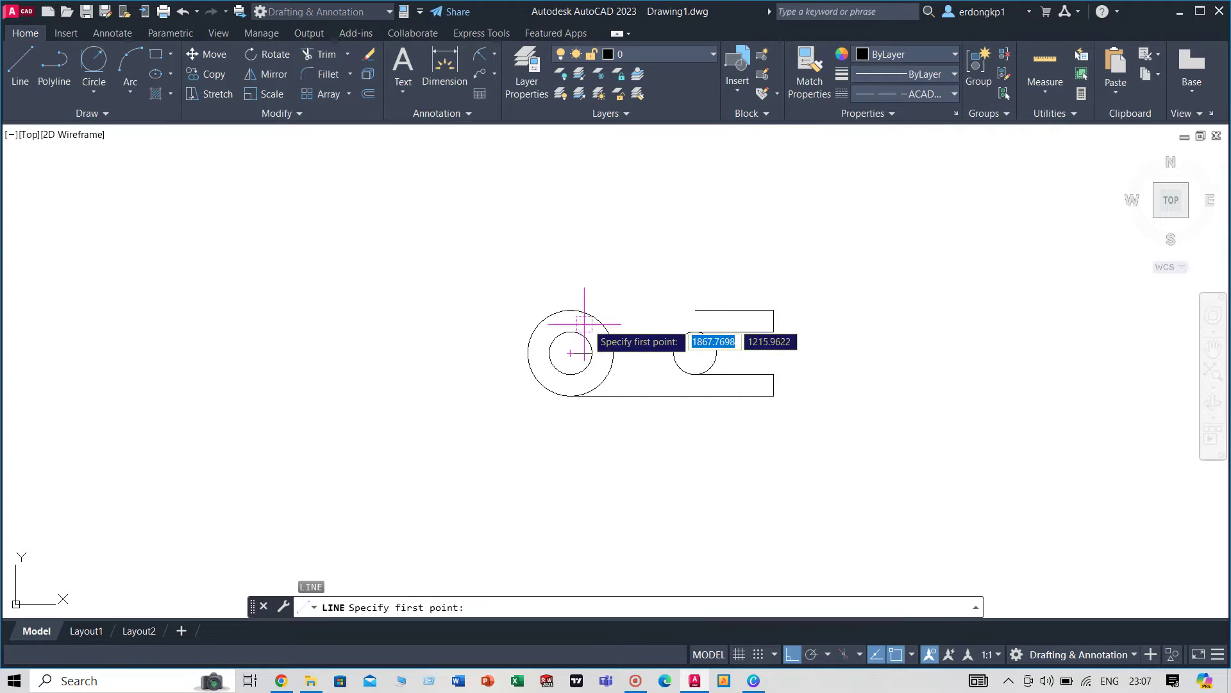
click(570, 353)
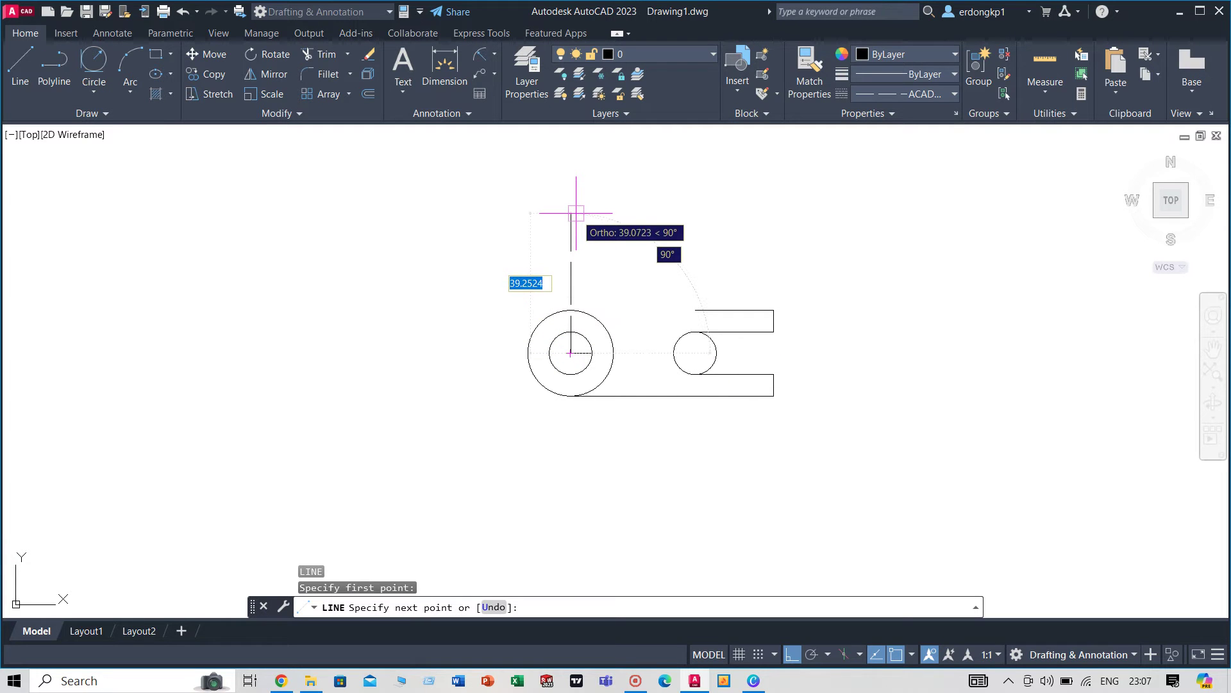
text(50)
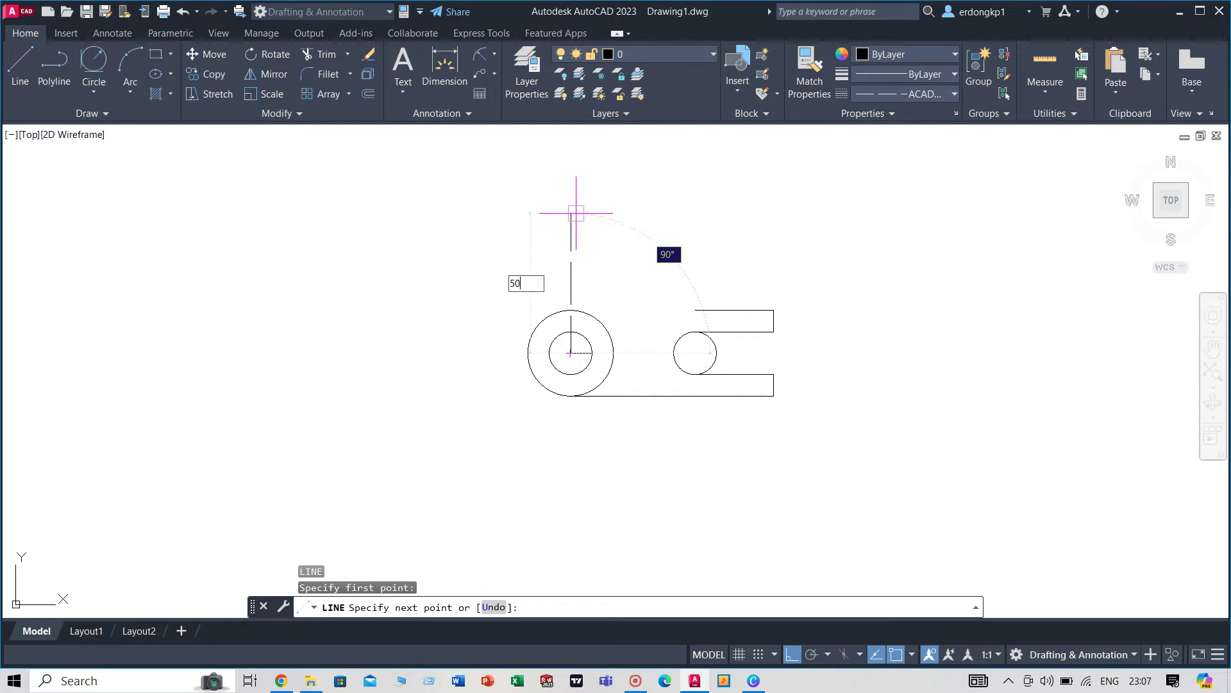
key(Tab)
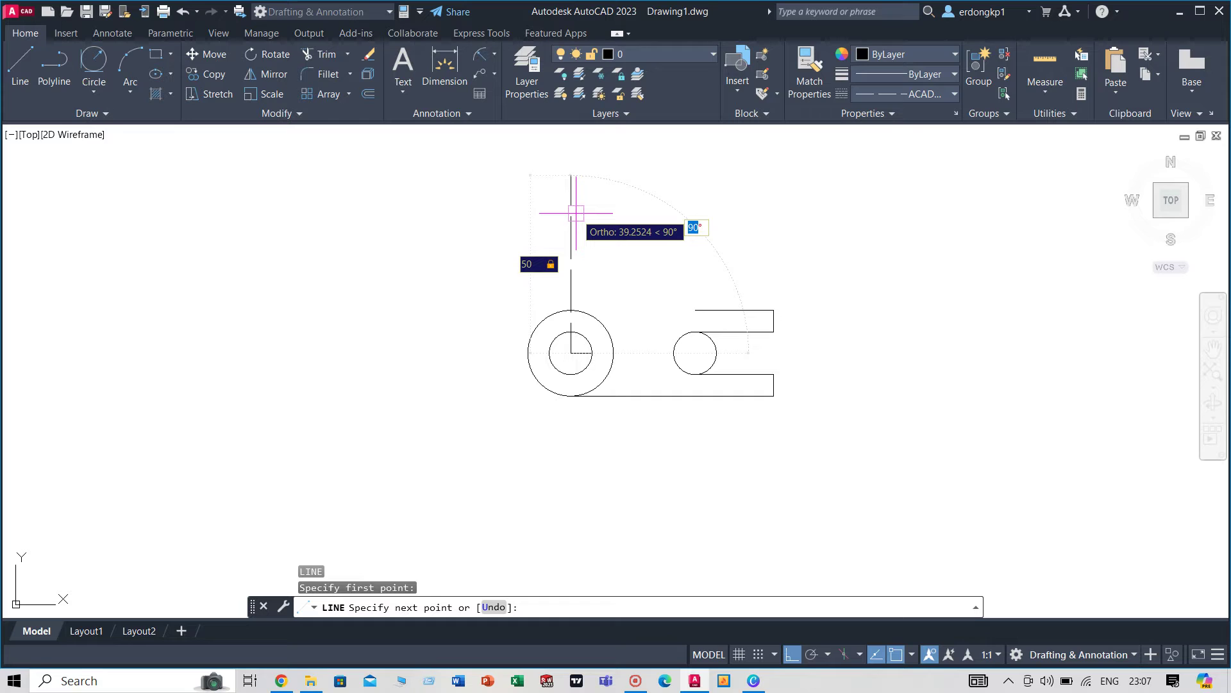
text(12)
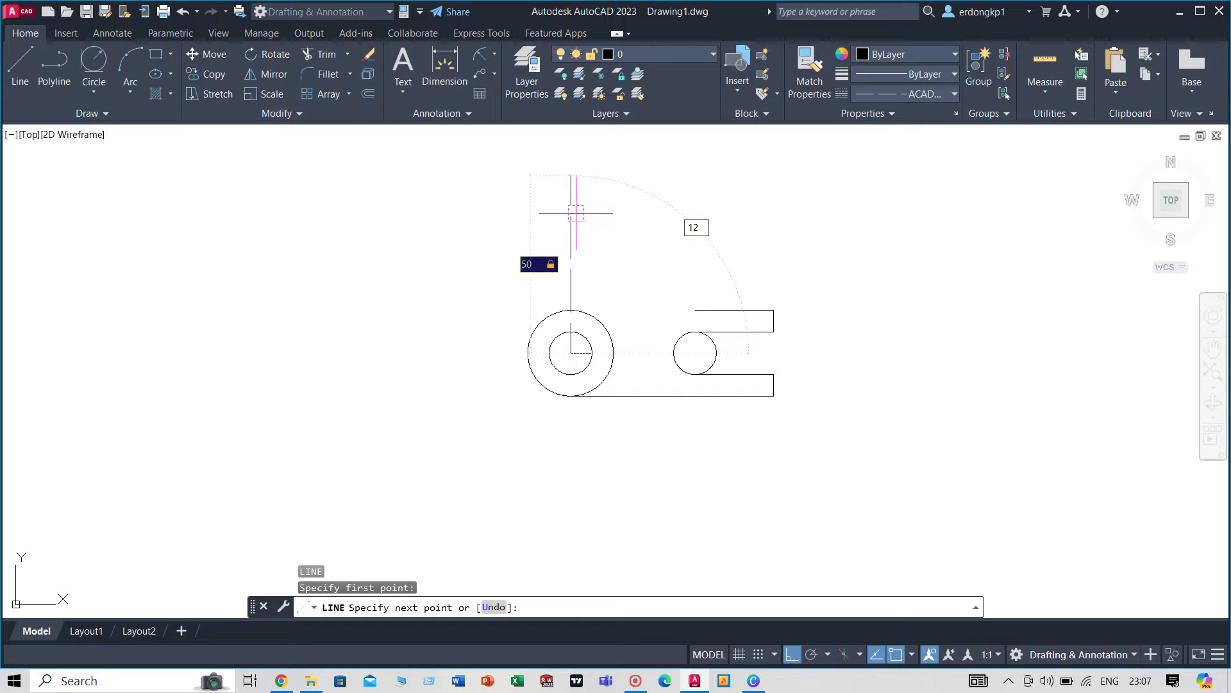
text(0)
key(Return)
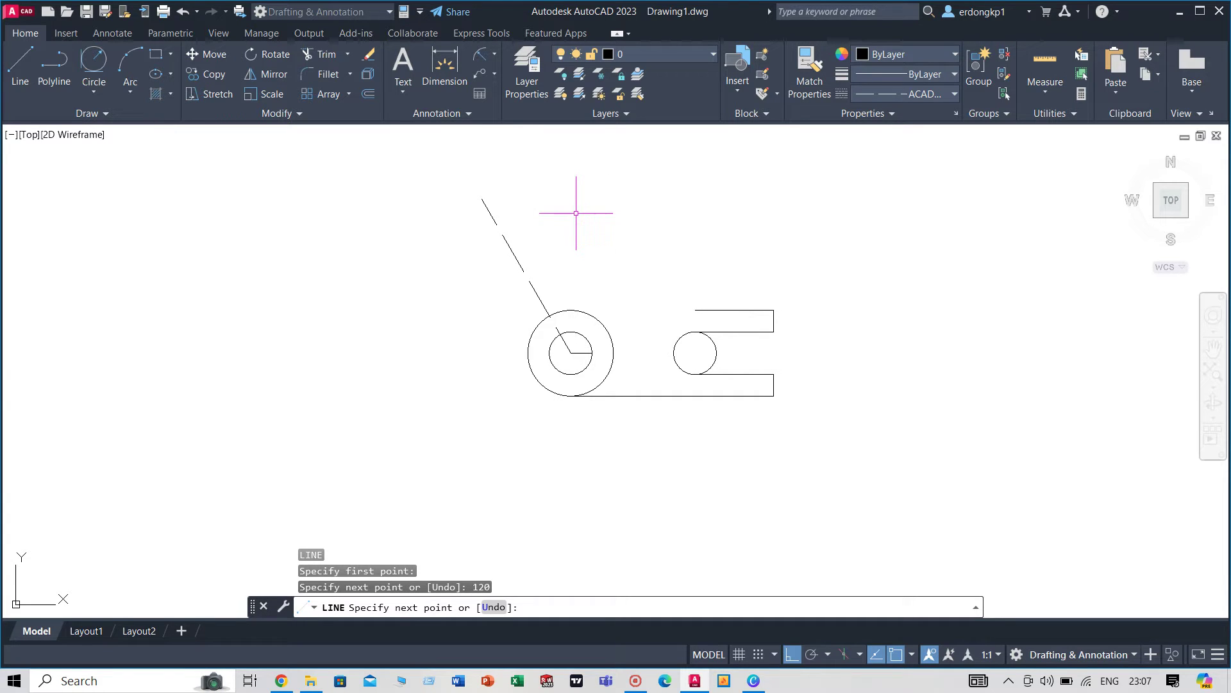
key(Escape)
- Return the current linetype to ByLayer and draw a circle of radius 13 centred on the dashed line's upper end
click(954, 94)
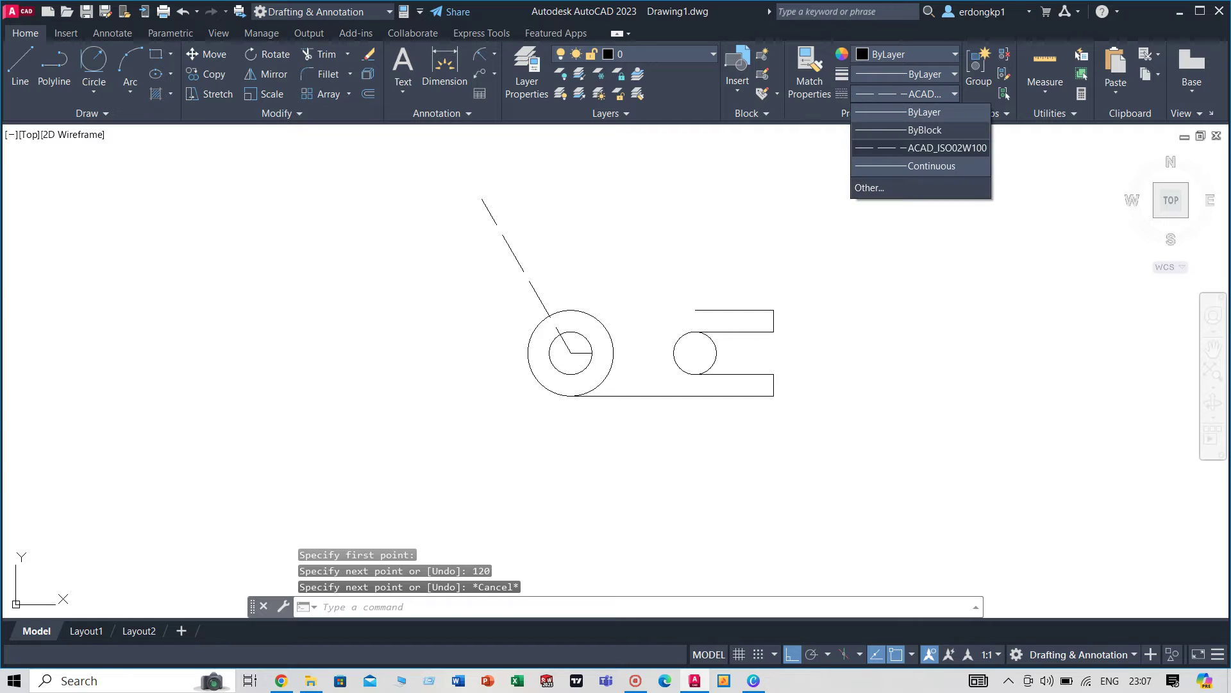
click(924, 112)
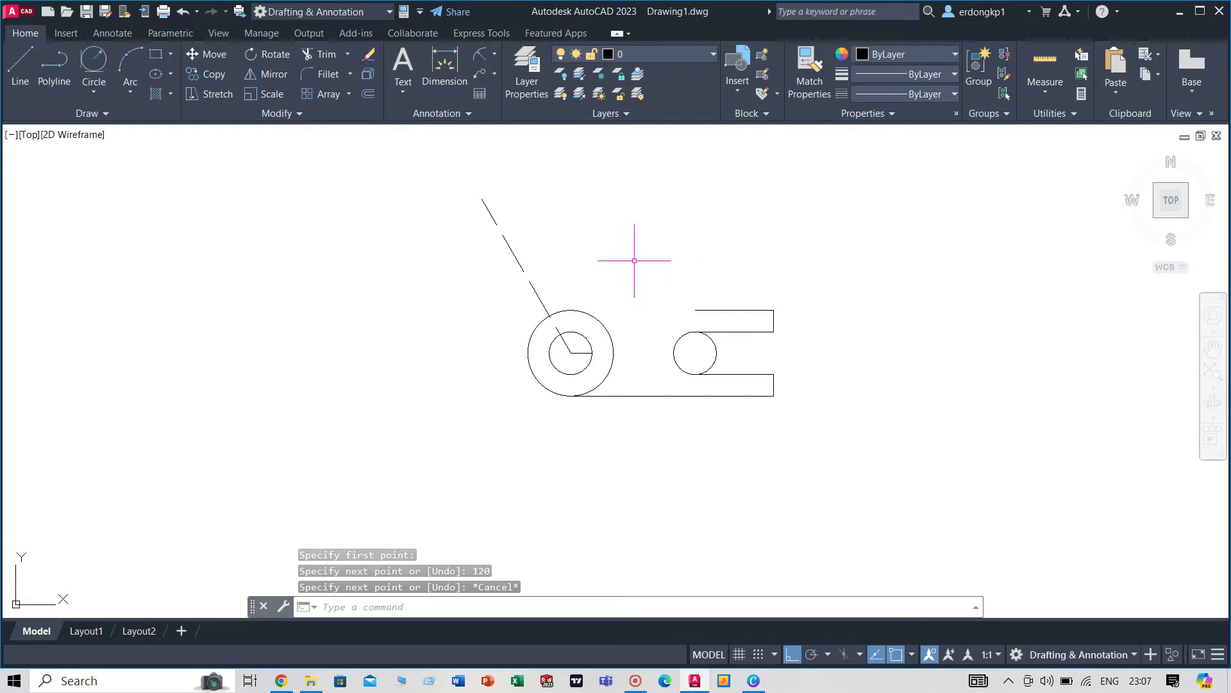
text(c)
key(Return)
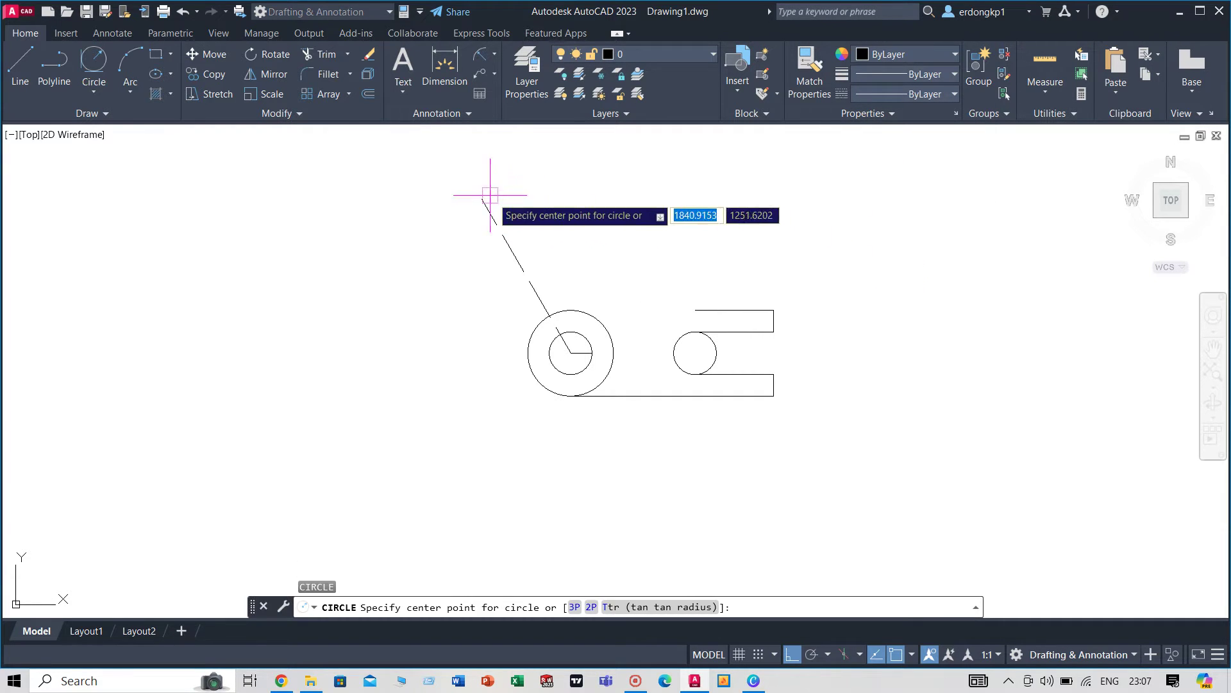
click(483, 198)
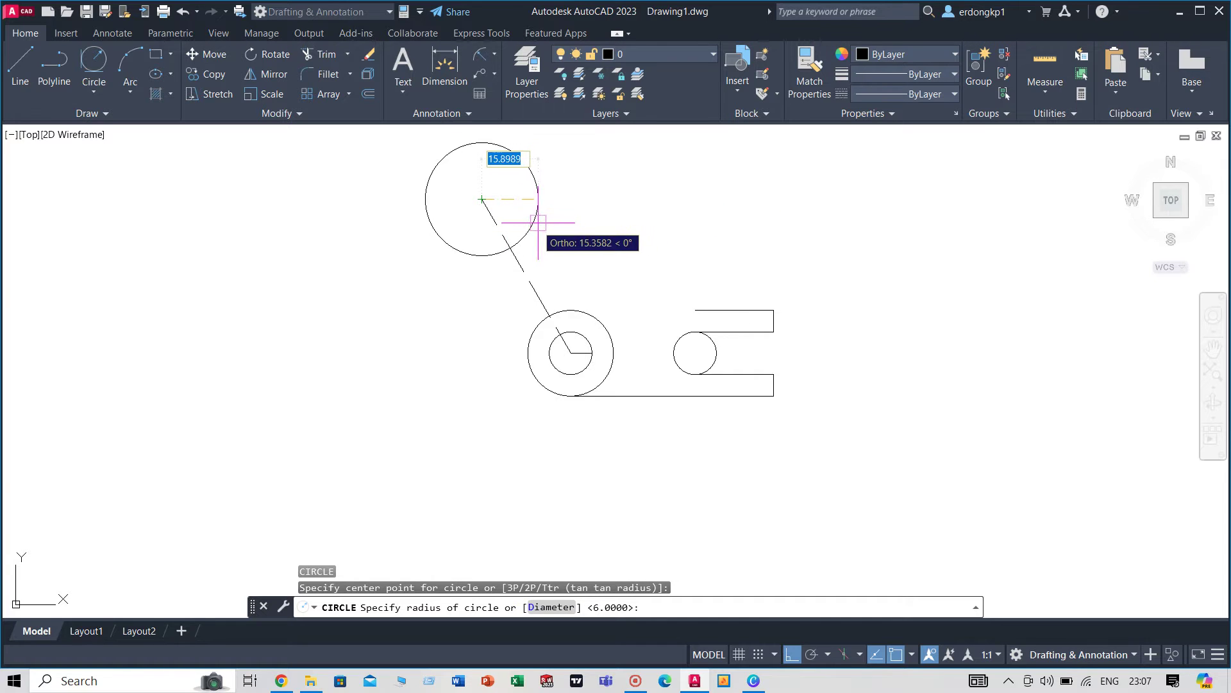
mouse_move(550, 217)
middle_down()
mouse_move(539, 311)
mouse_move(522, 313)
middle_up()
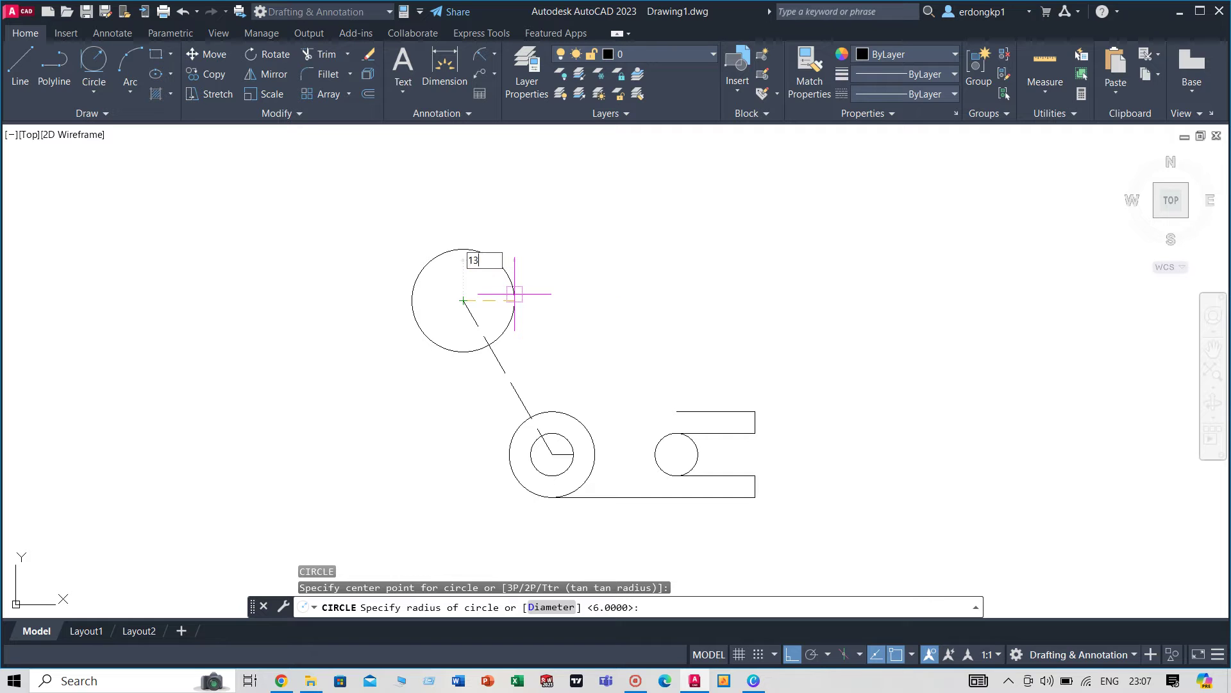
click(508, 282)
- Draw a concentric circle with diameter 13 inside the circle at the dashed line's upper end
key(Return)
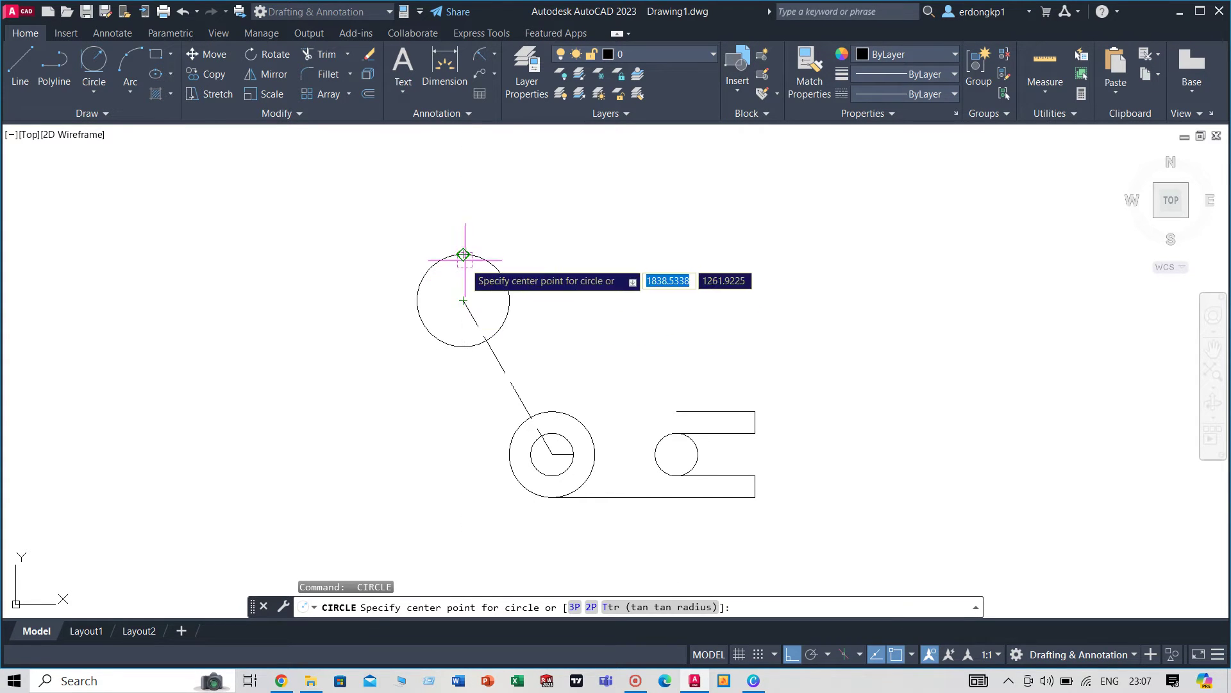
click(463, 301)
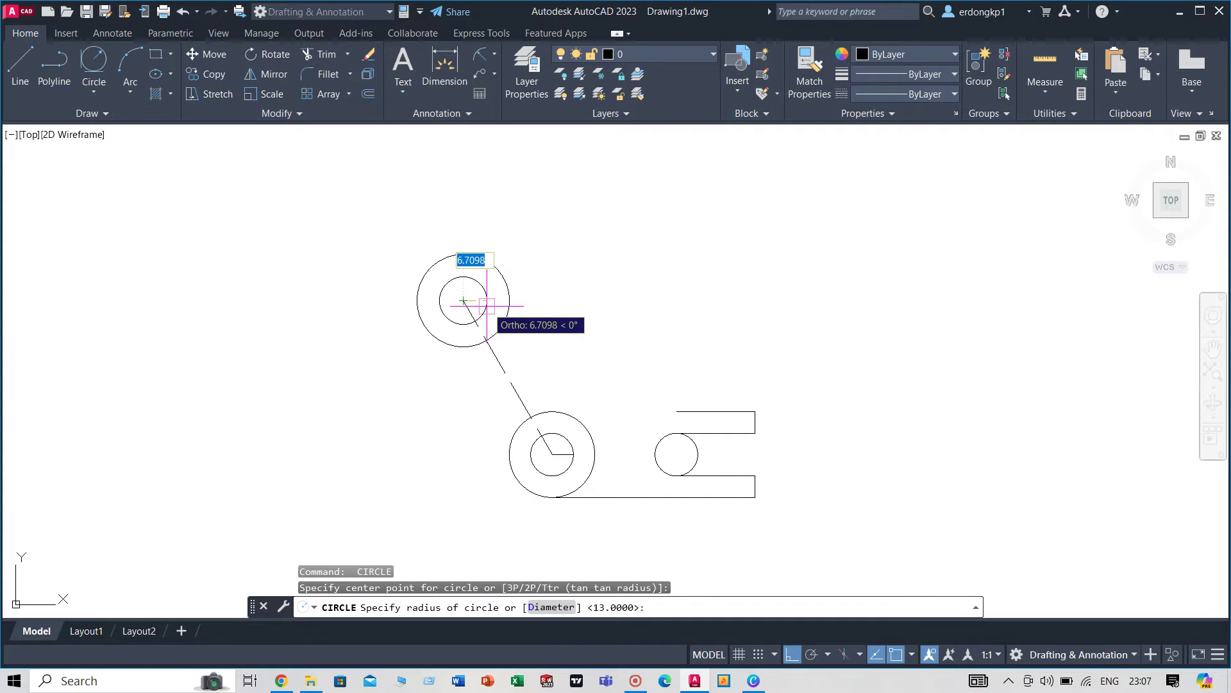
text(d)
key(Return)
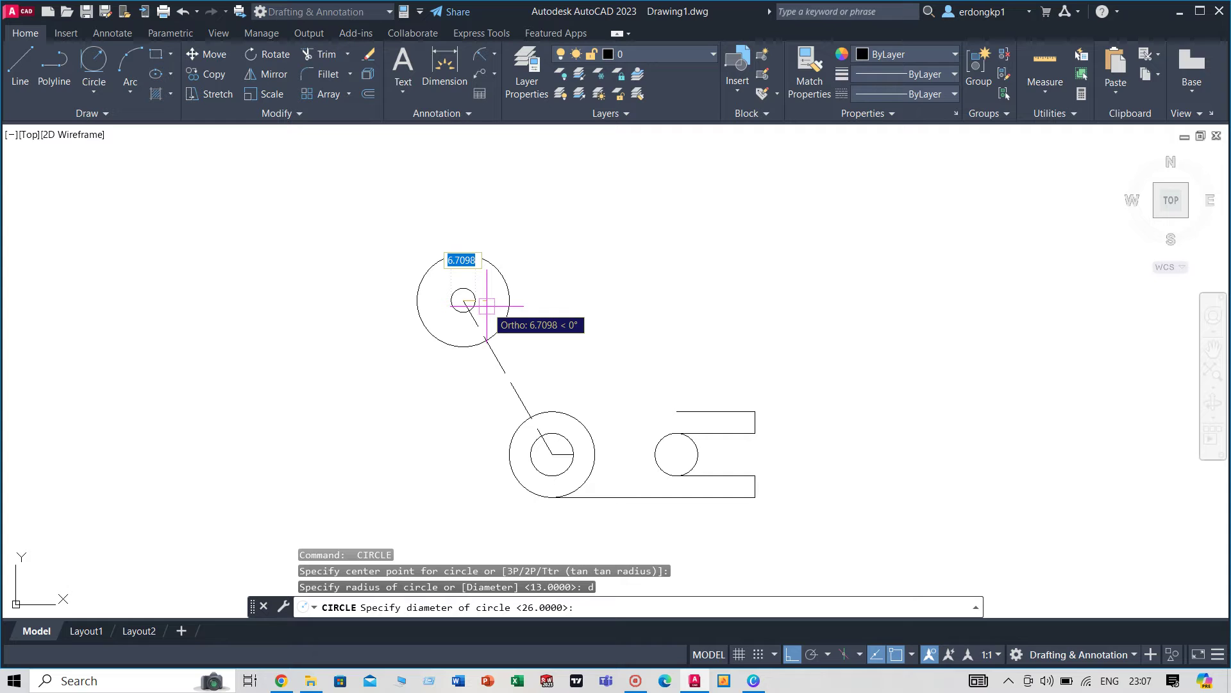
text(13)
key(Return)
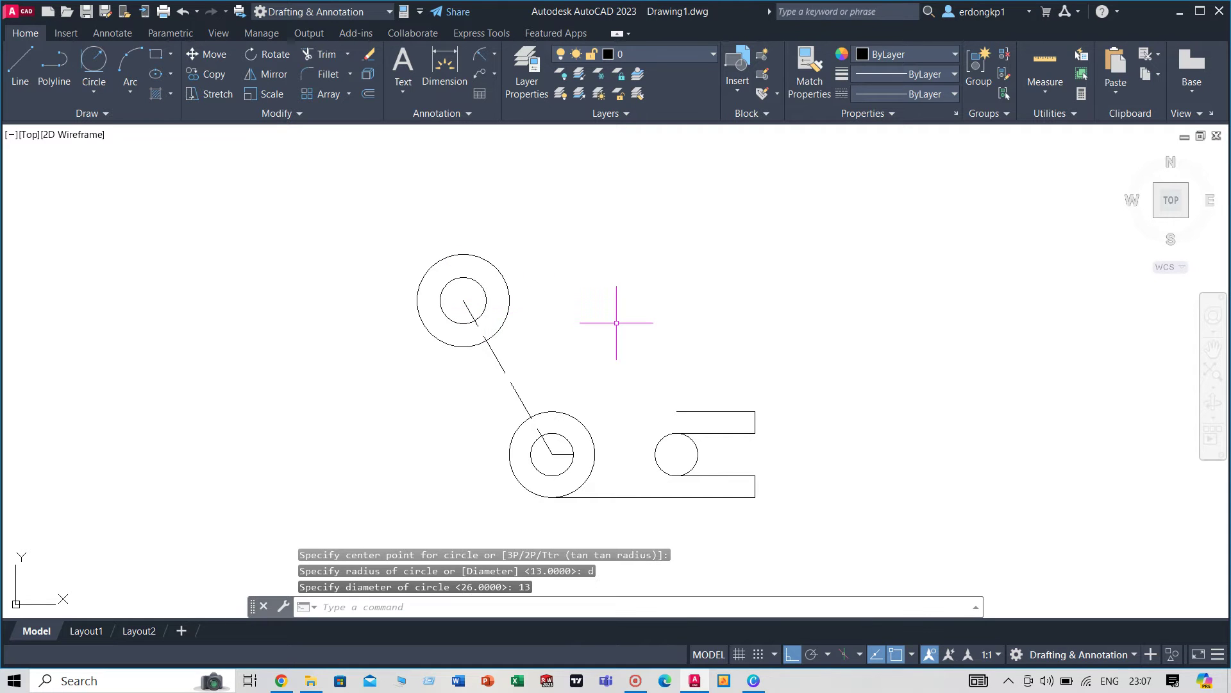
- Draw a tan-tan-radius circle of radius 80 touching the outer left sides of the upper and lower large circles
scroll(616, 323, down, 3)
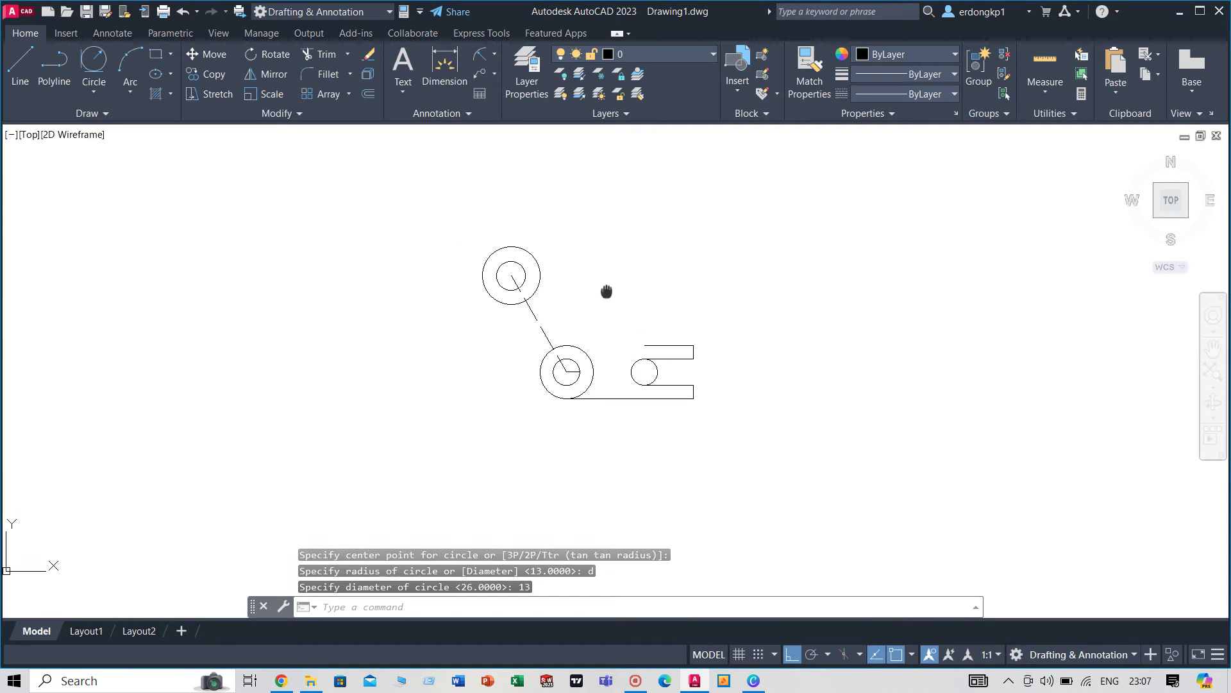
text(c)
key(Return)
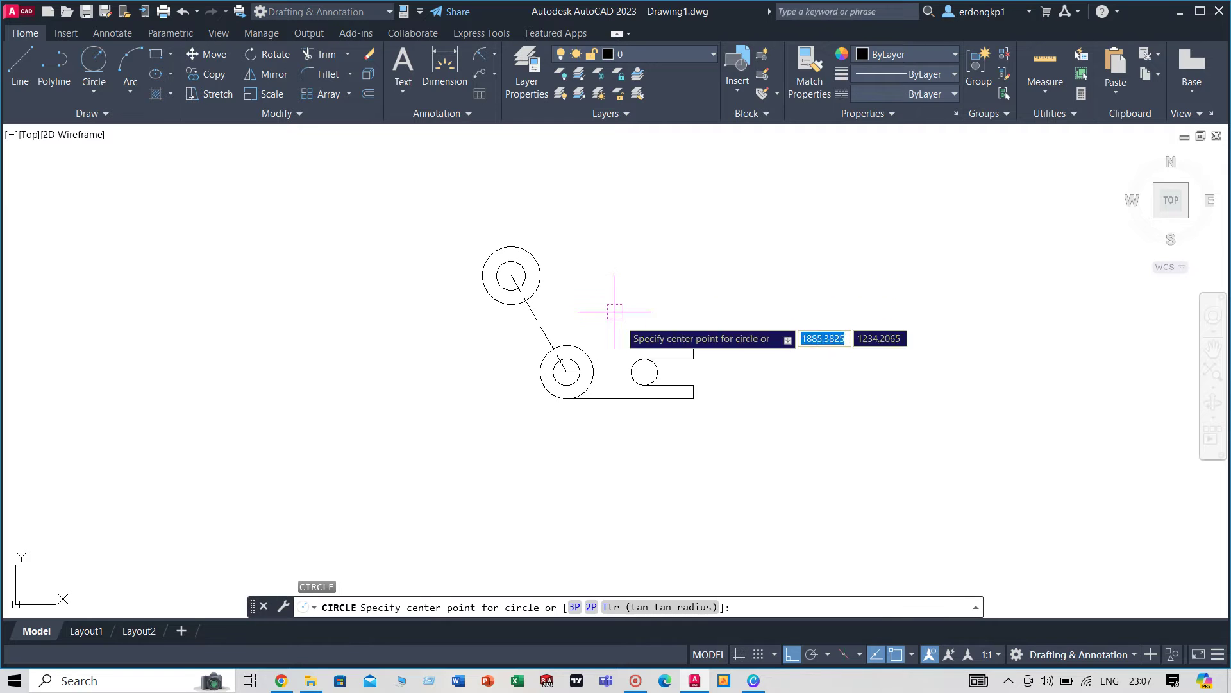
click(661, 606)
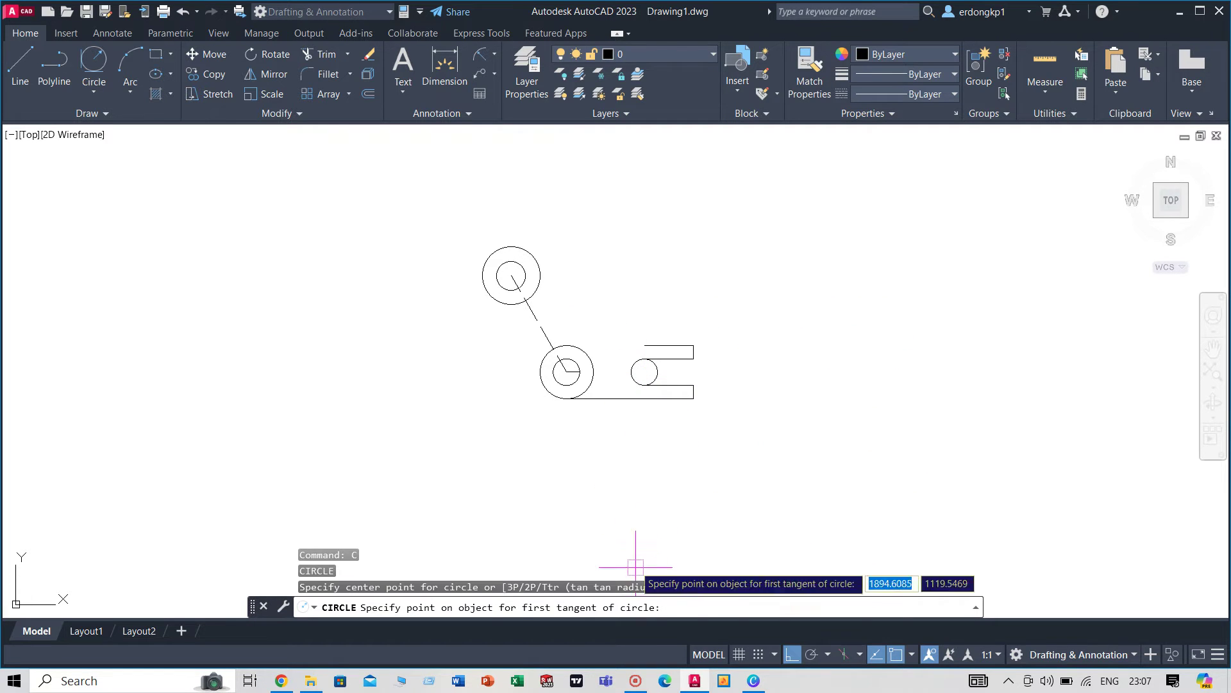
click(487, 274)
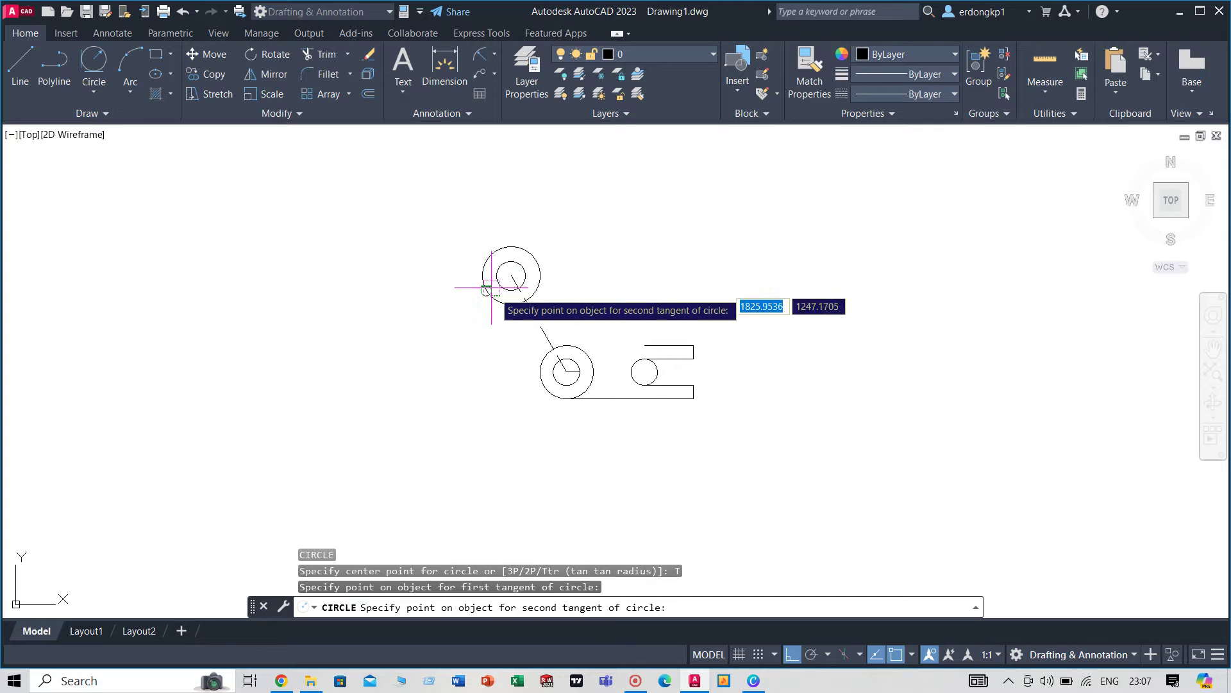
click(544, 388)
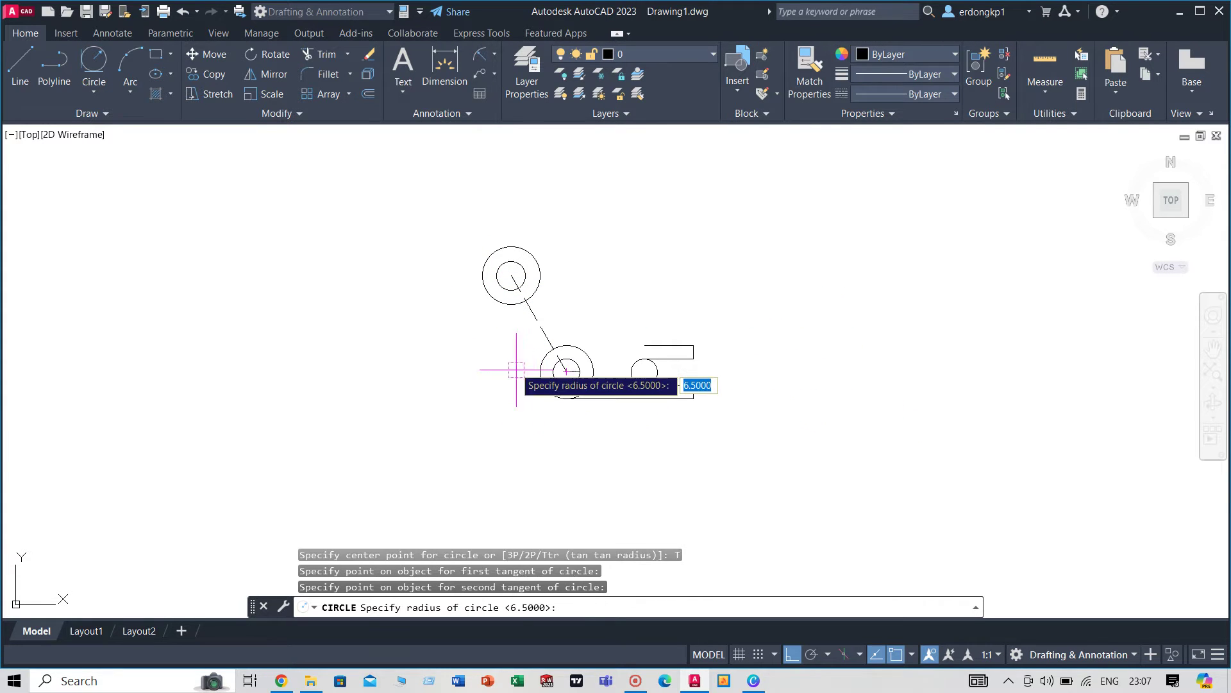
text(80)
key(Return)
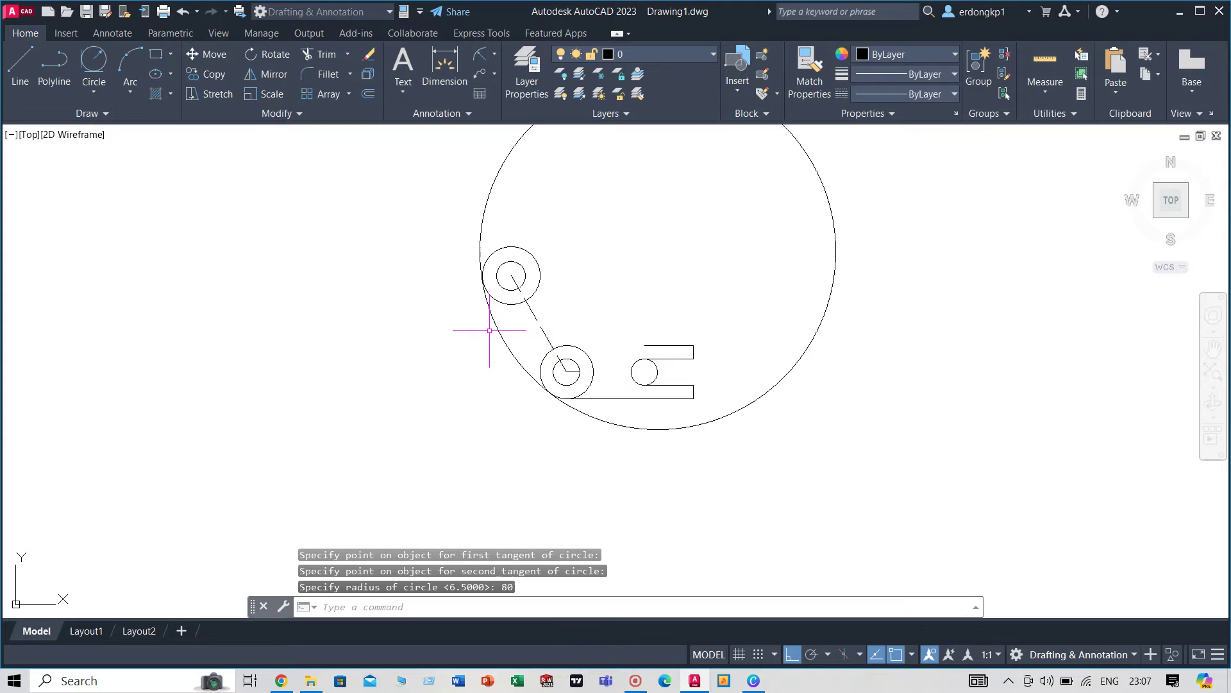
- Trim the radius 80 circle to leave only the arc joining the left sides of the two large circles
text(tr)
key(Return)
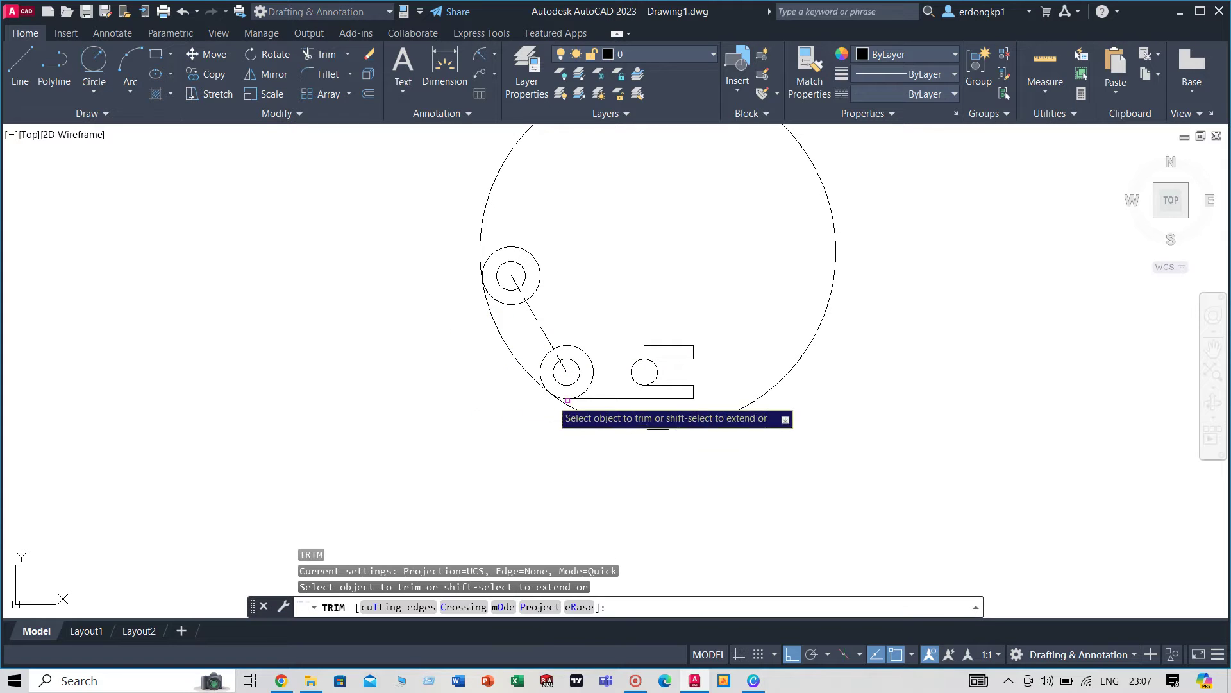
click(763, 390)
right_click(748, 334)
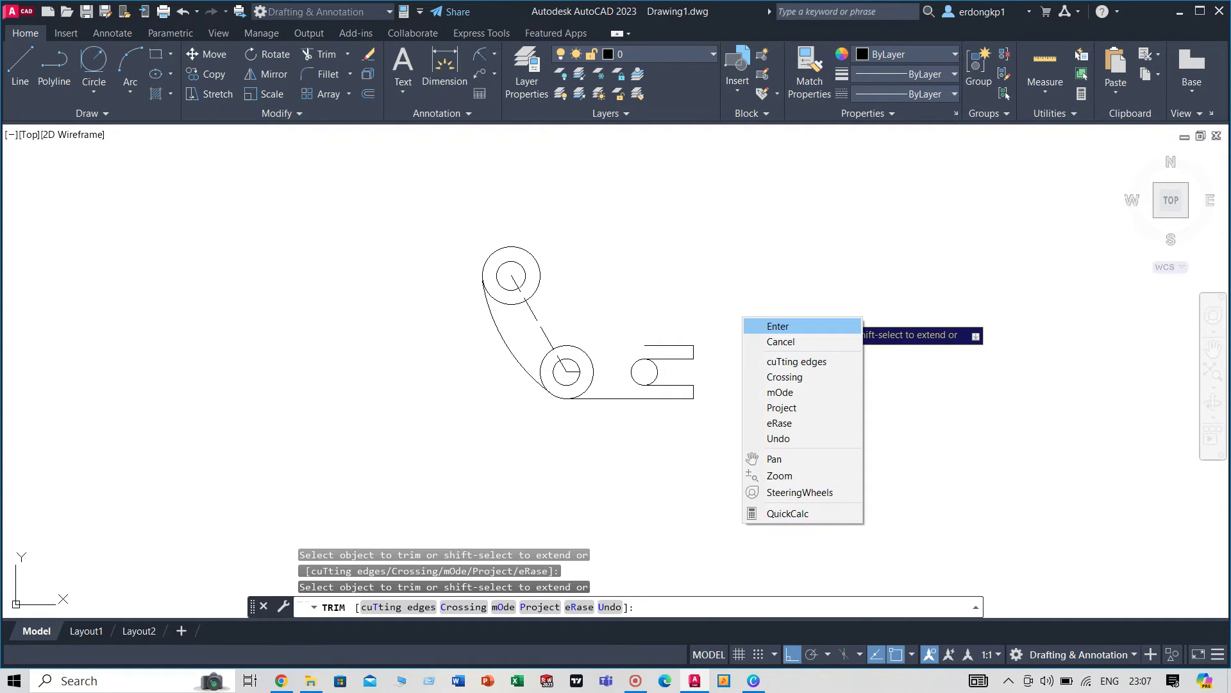
click(761, 322)
- Draw a tan-tan-radius circle of radius 45 tangent to the upper large circle's right side and the slotted arm's top line
scroll(638, 302, up, 2)
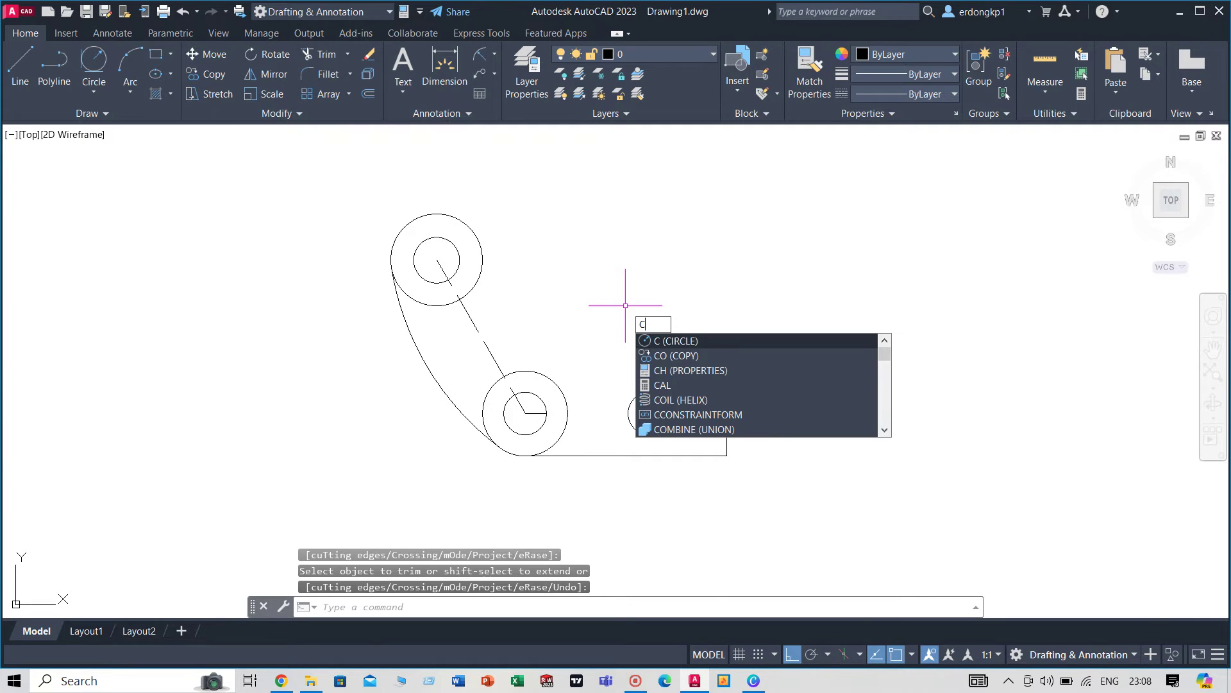
text(c)
key(Return)
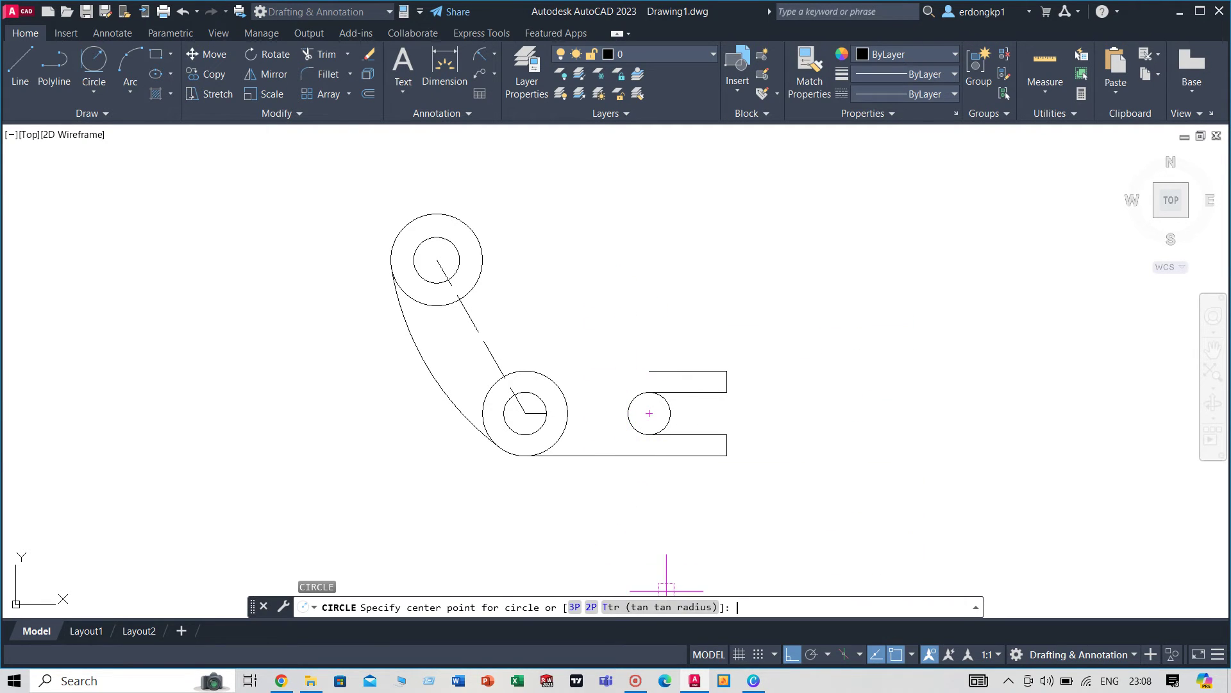
text(t)
key(Return)
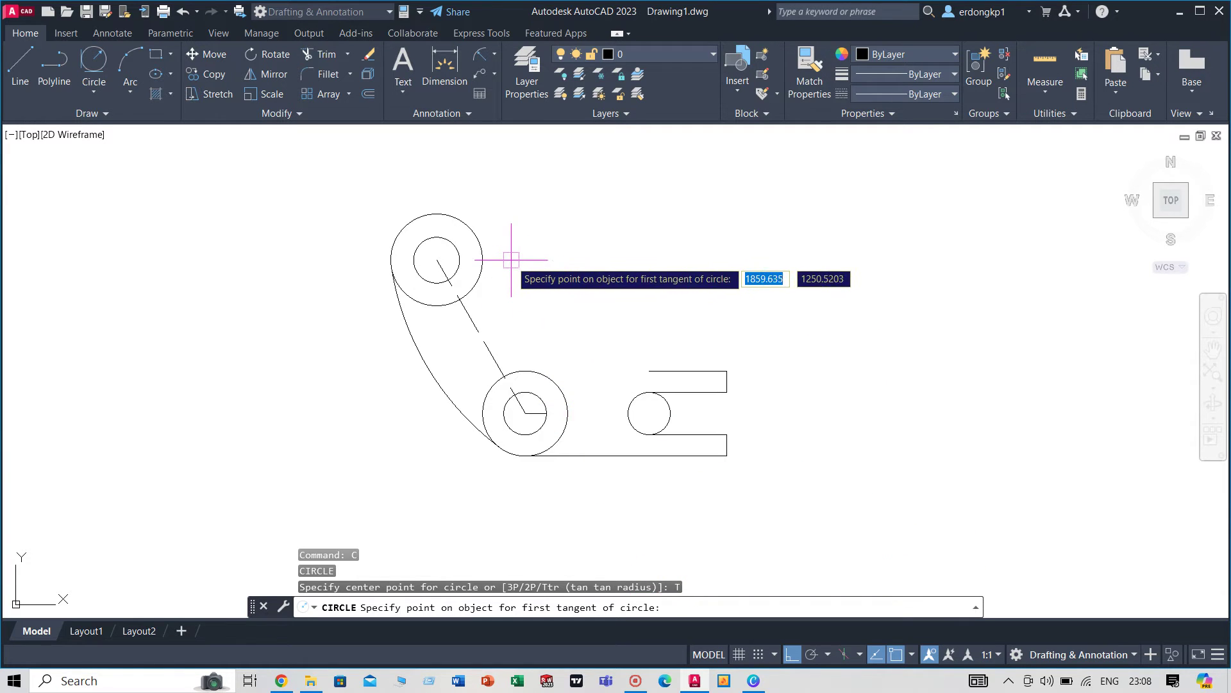
click(482, 227)
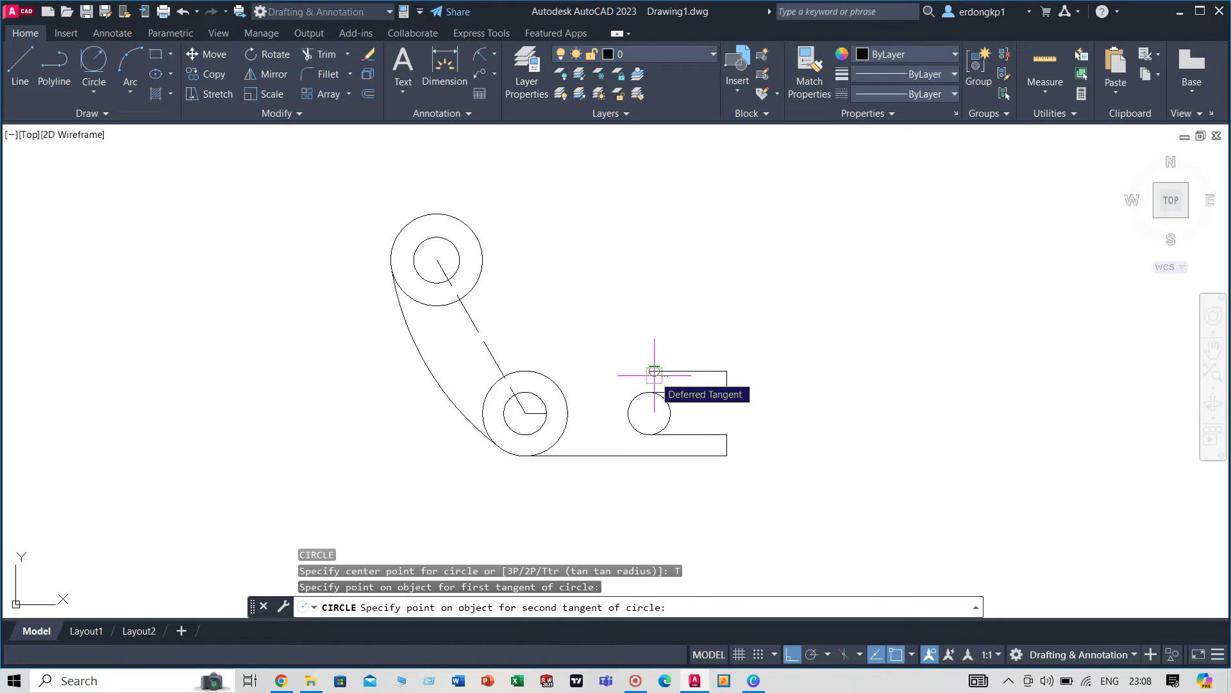
click(644, 373)
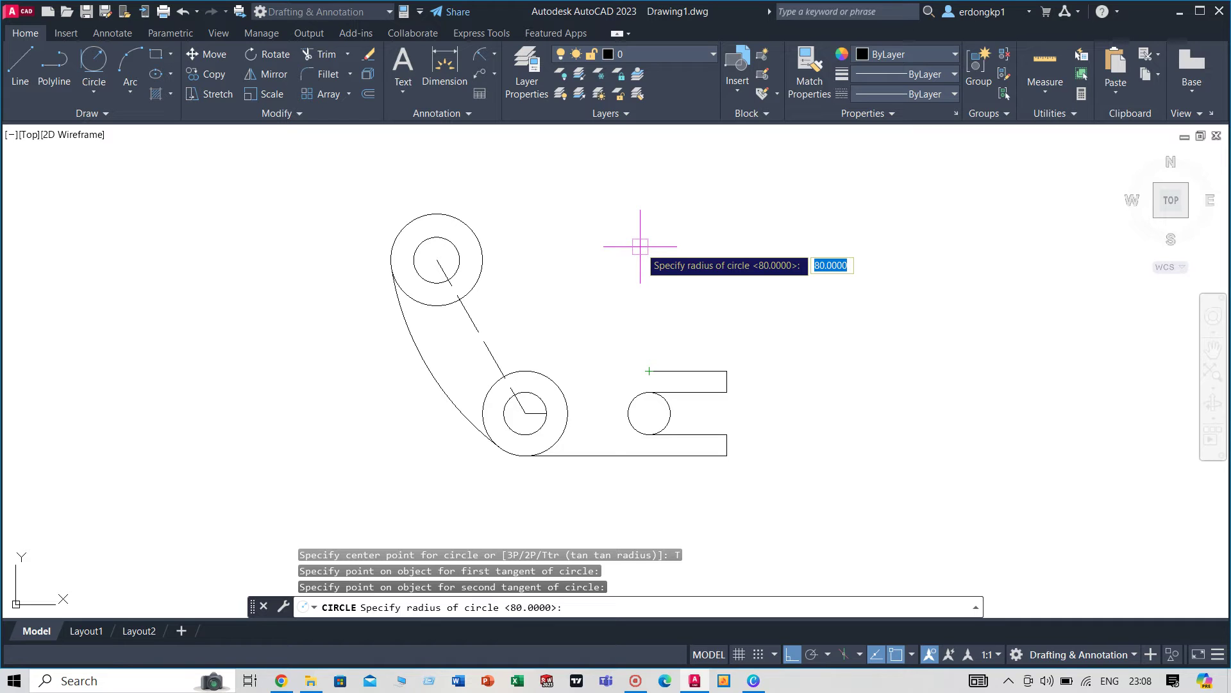
text(45)
key(Return)
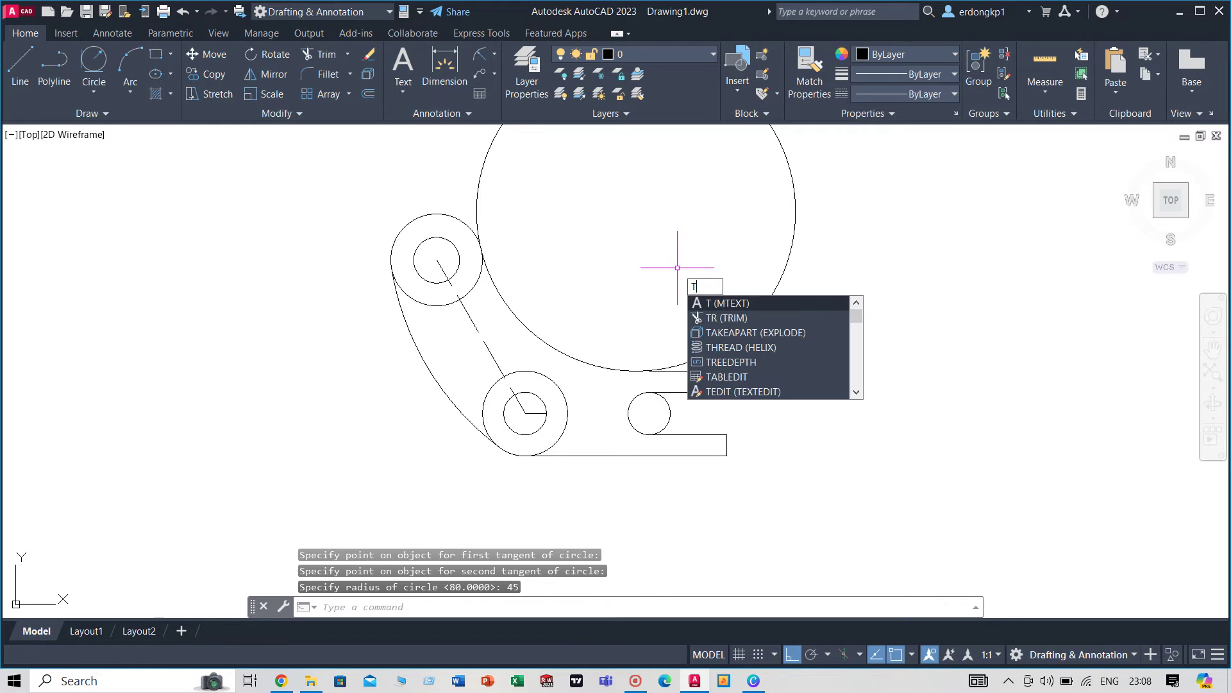
- Extend the left end of the slotted arm's top horizontal line to the radius 45 circle
key(Escape)
key(Escape)
text(e)
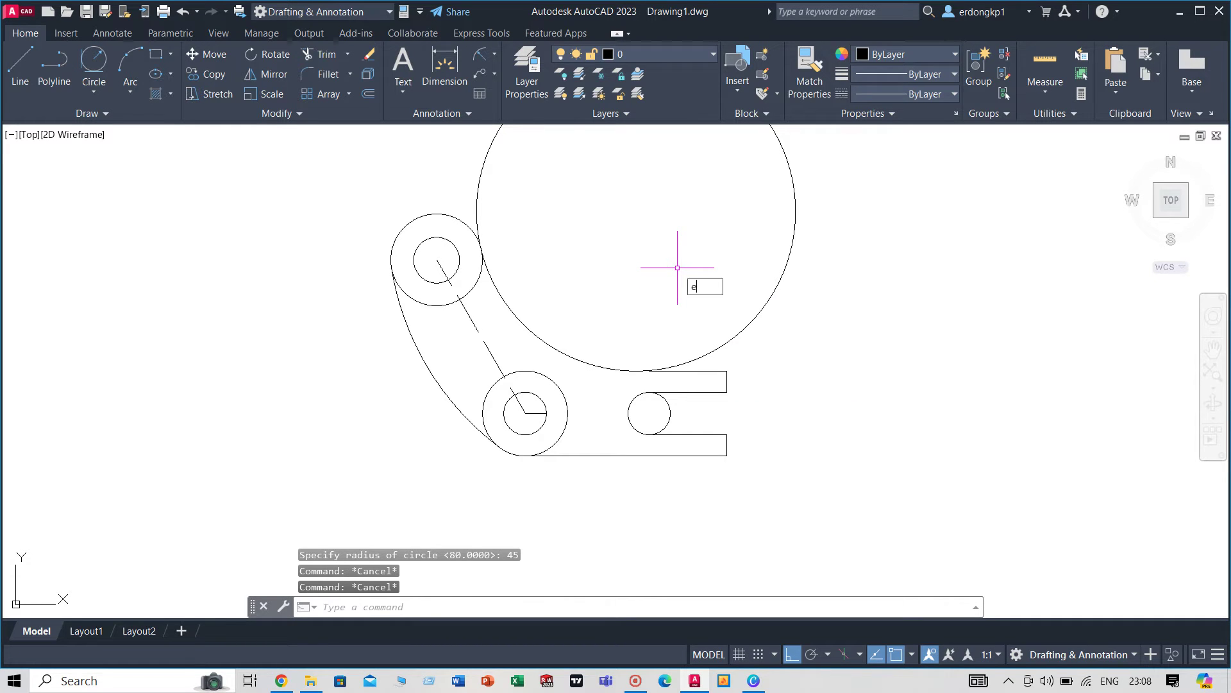
text(x)
key(Return)
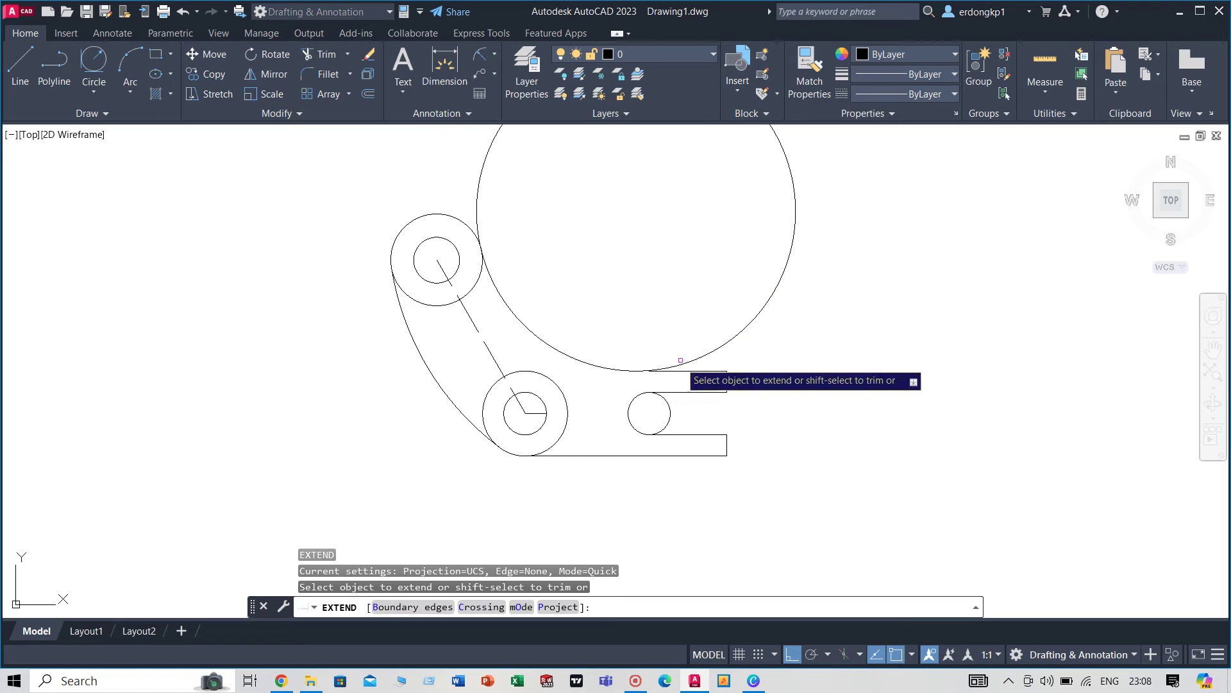
click(667, 371)
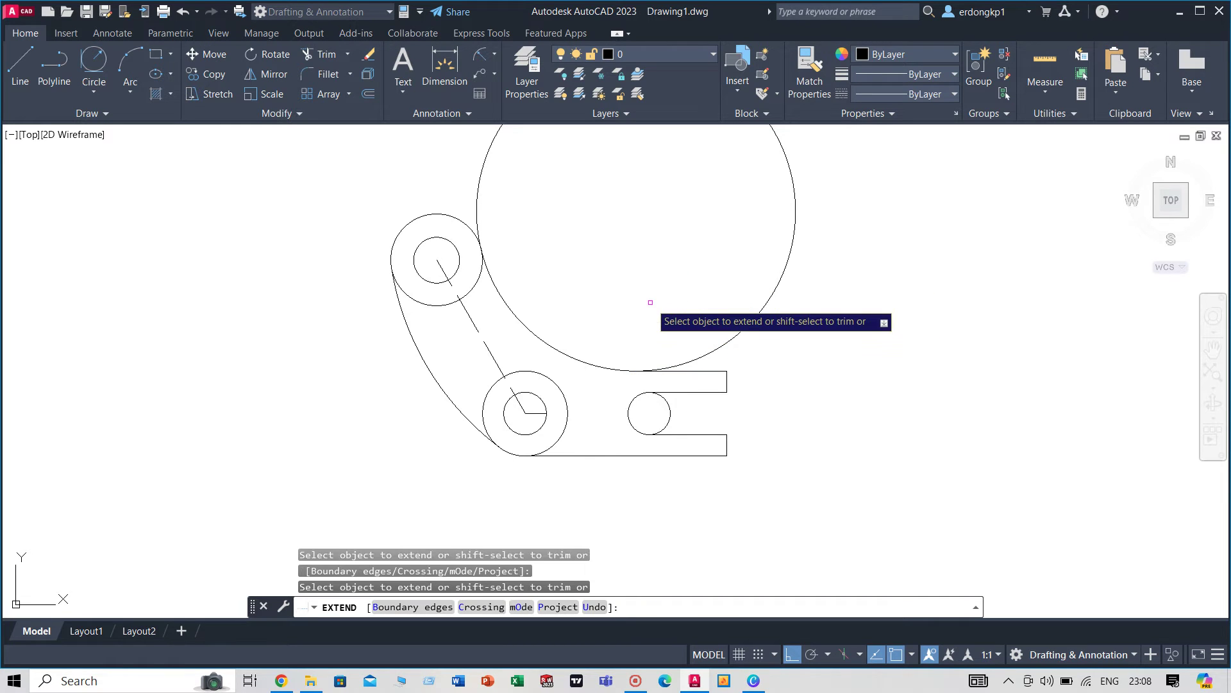
key(Escape)
- Trim the radius 45 circle to leave only the arc between the upper large circle and the arm's top line
text(tr)
key(Return)
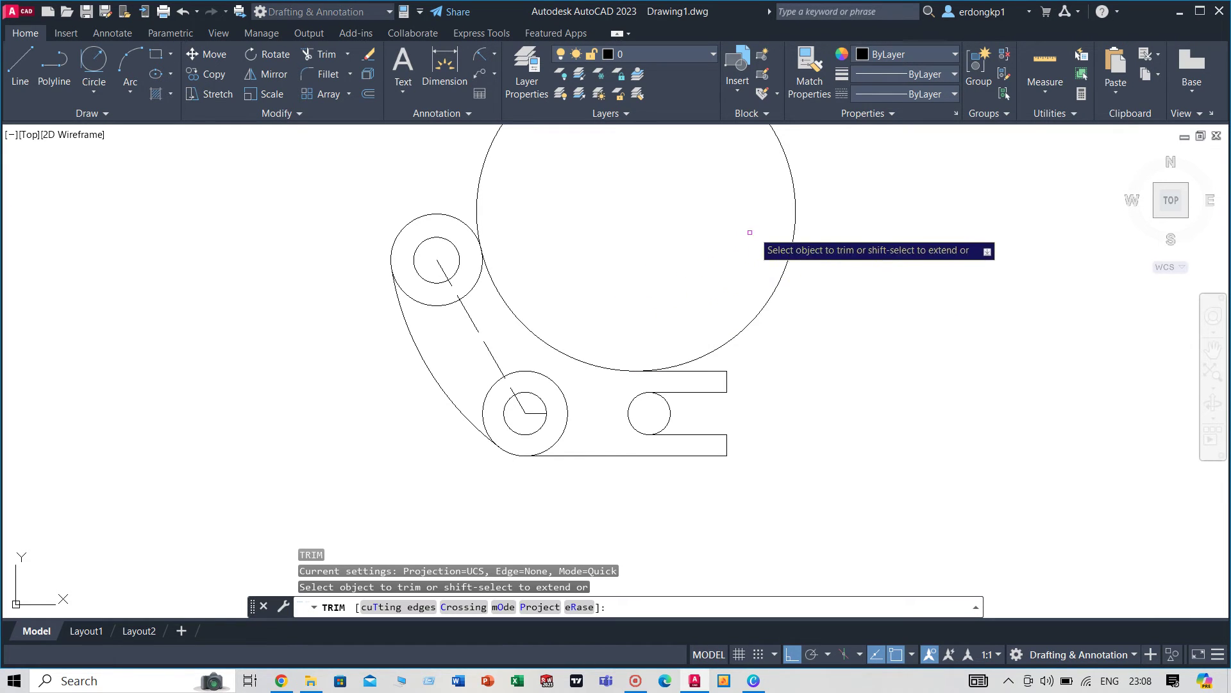
click(790, 260)
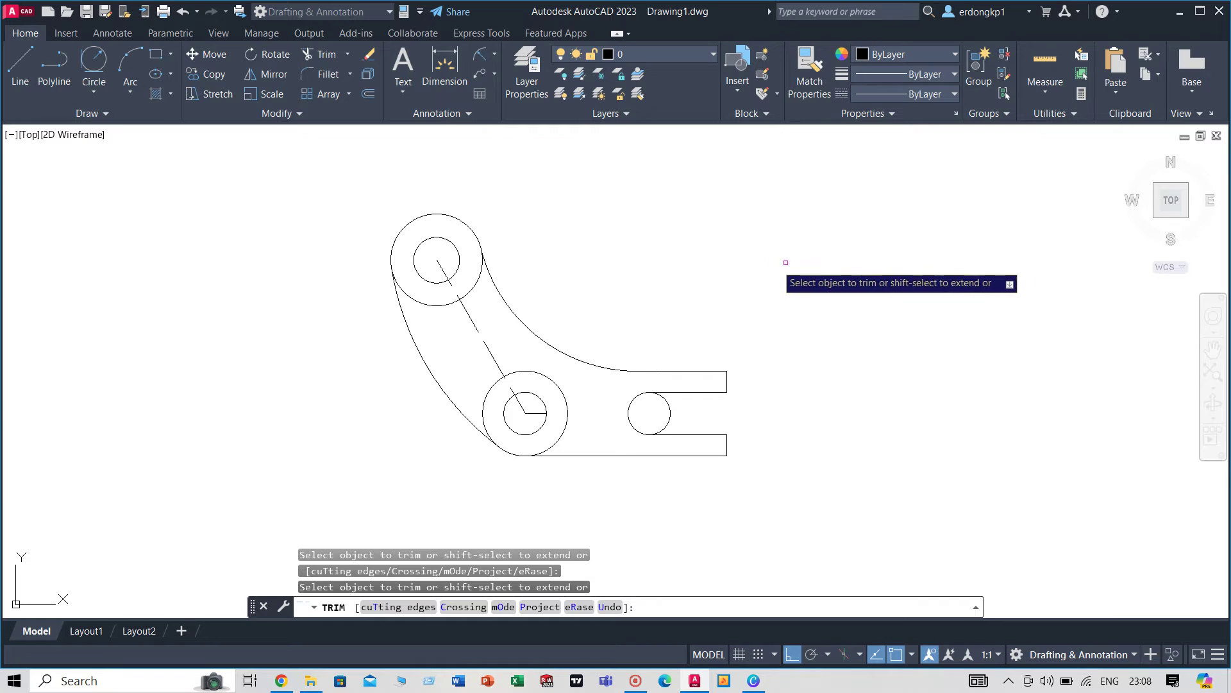
- Draw a circle of radius 20 concentric with the two upper circles
right_click(649, 256)
click(667, 264)
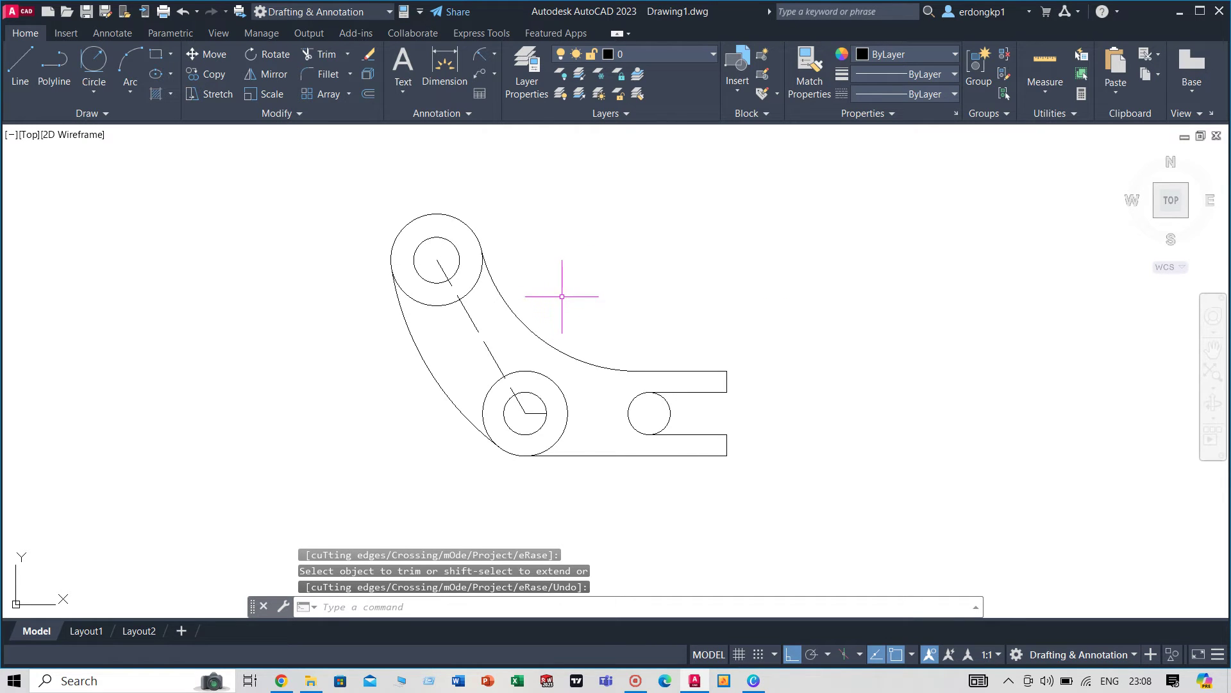
middle_drag(550, 289, 651, 284)
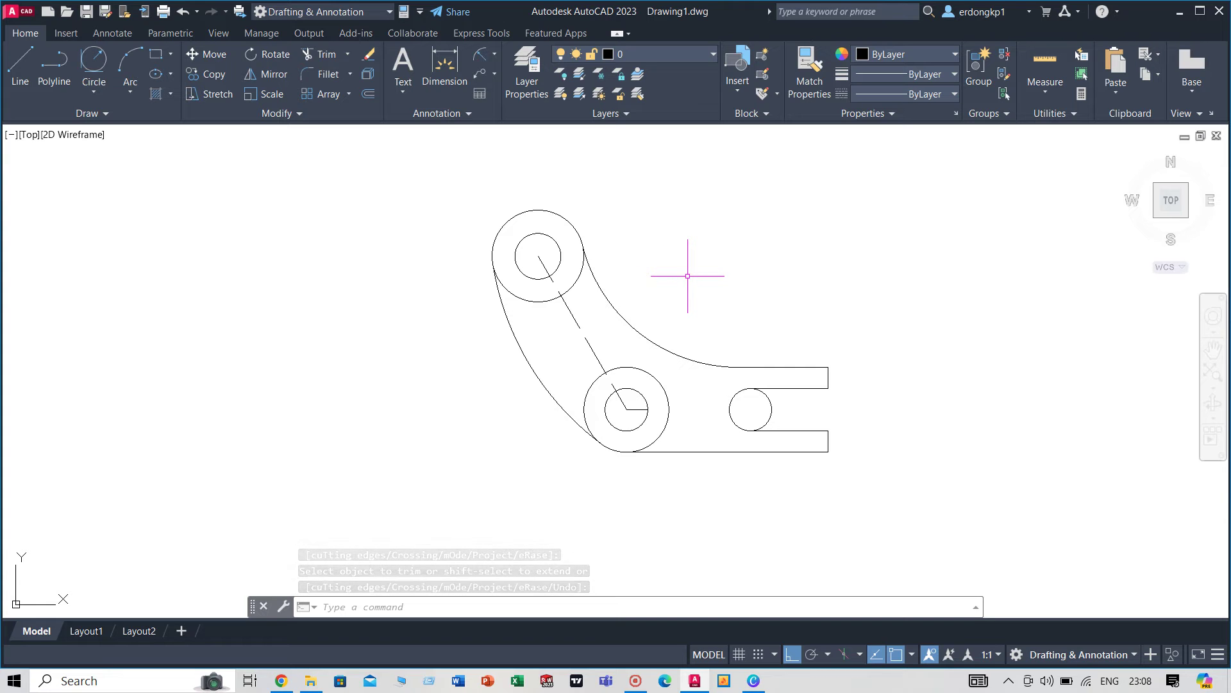
text(c)
key(Return)
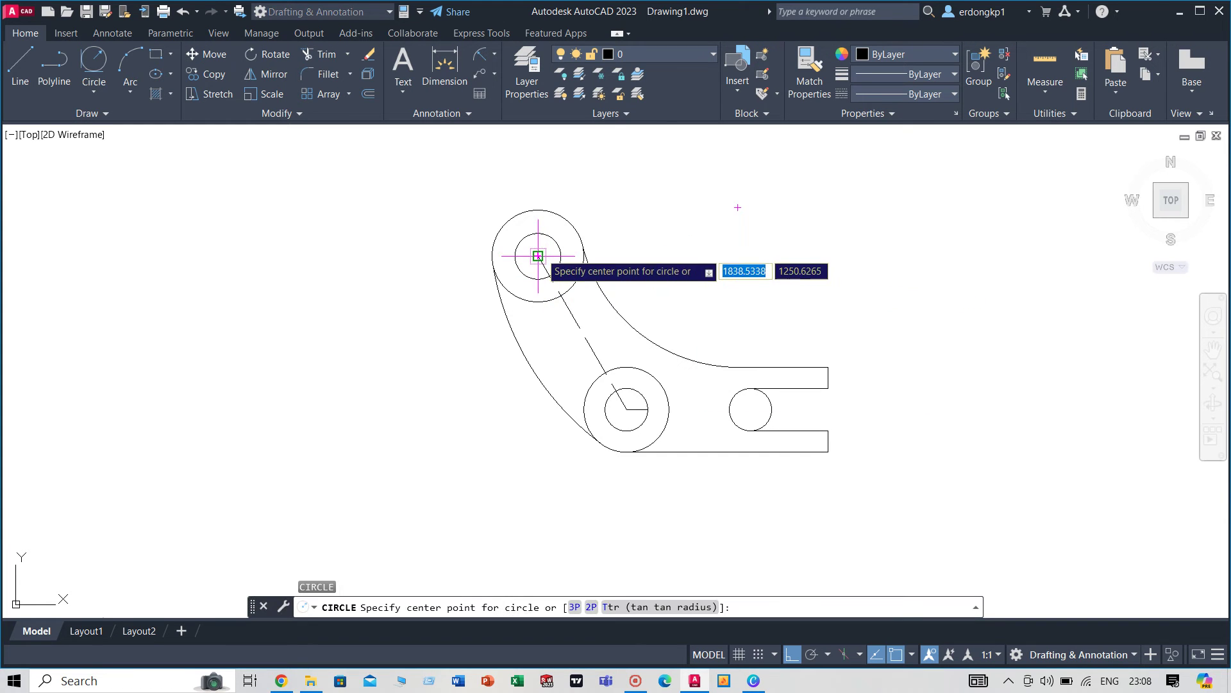
click(537, 256)
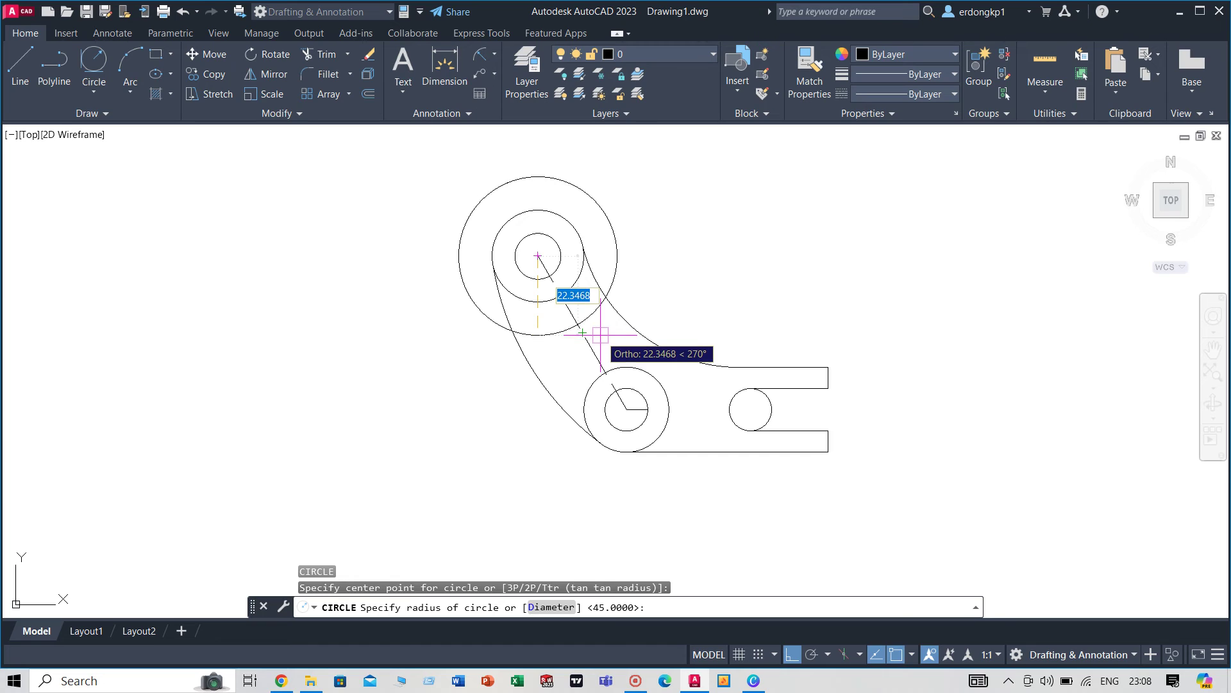
text(2)
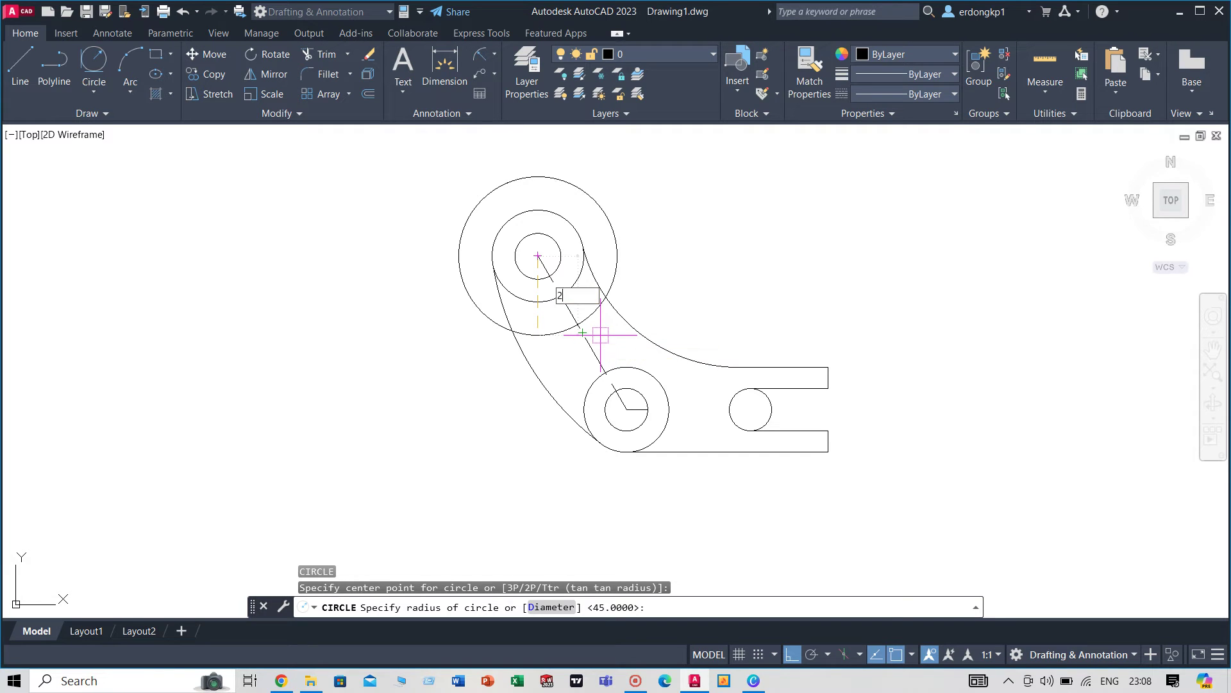
text(0)
key(Return)
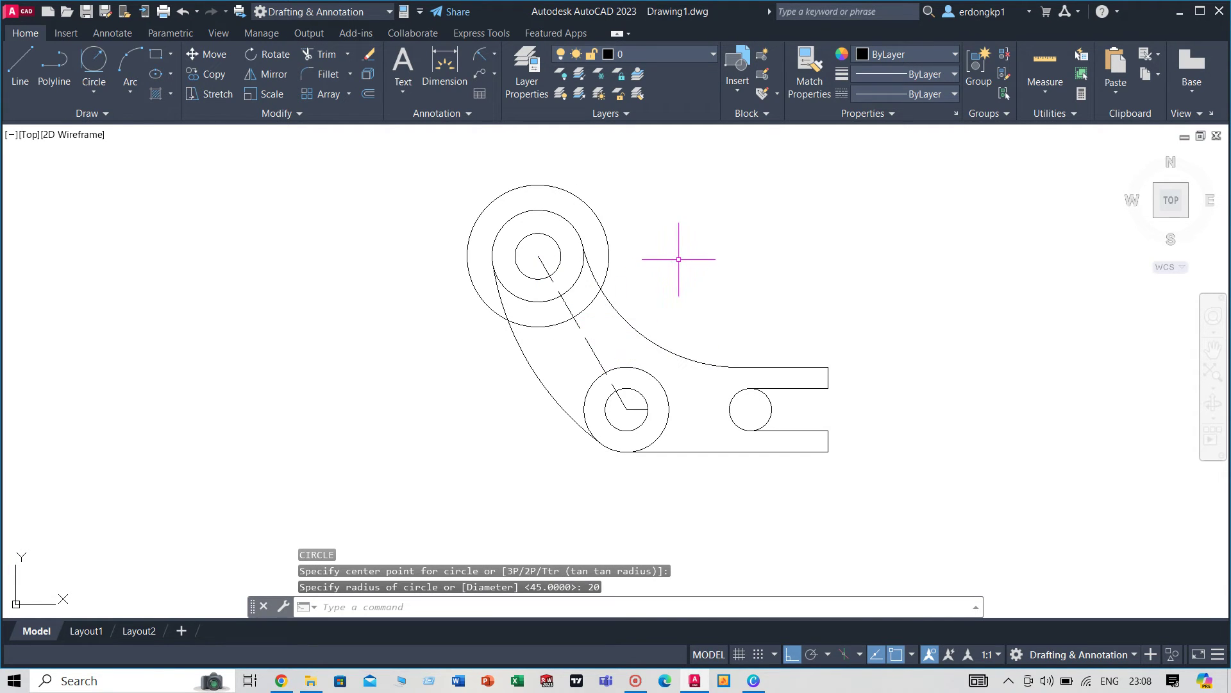
- Trim the radius 20 circle to the arc between the two tangent side arcs, and trim away the slot circle's right half
text(tr)
key(Return)
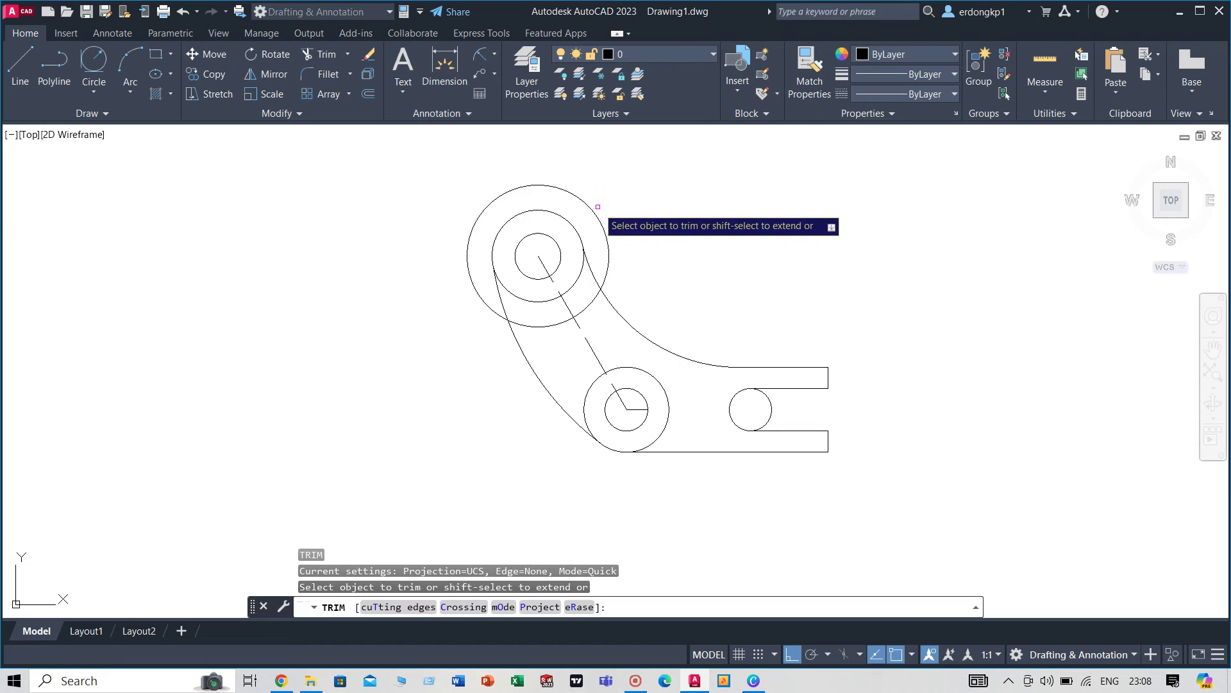
click(596, 210)
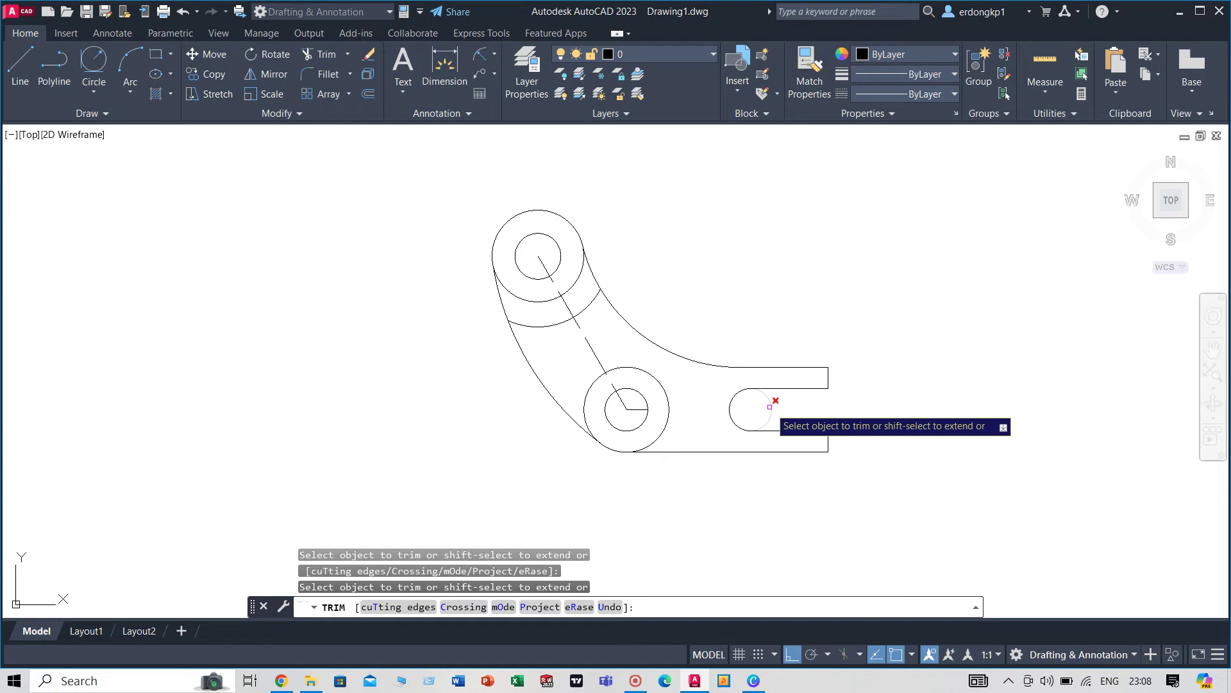
right_click(733, 241)
click(763, 249)
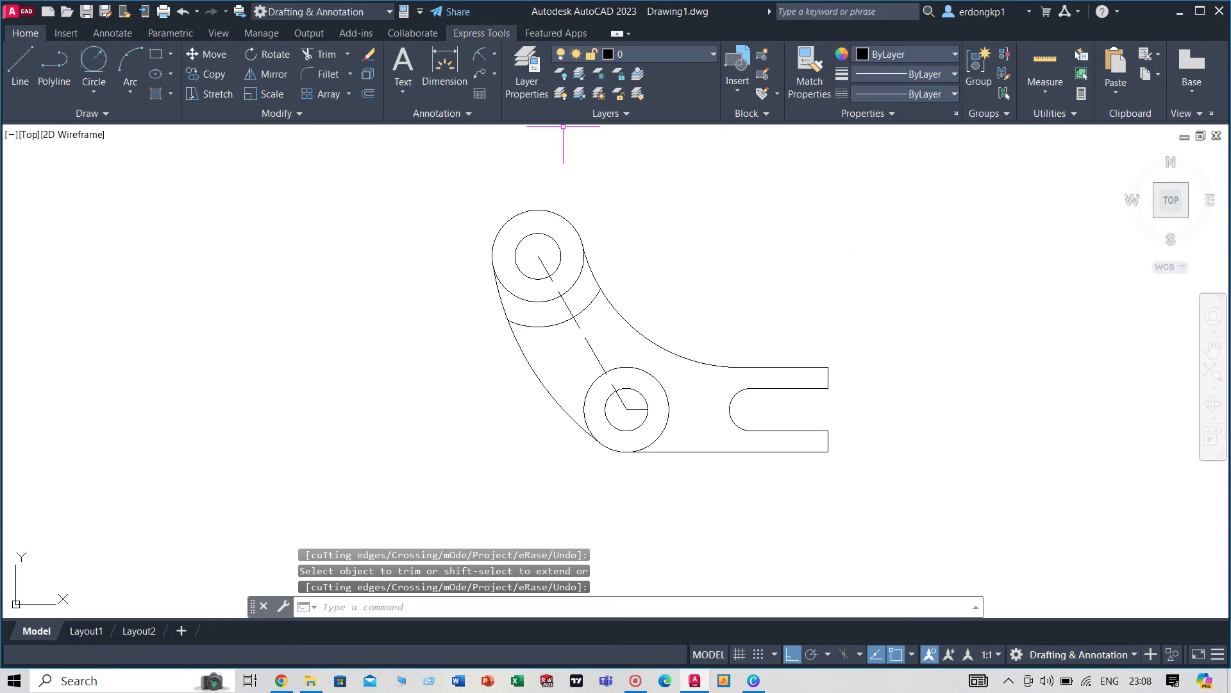
- Add an angular dimension between the dashed centre-to-centre line and the short horizontal line, placed above the lower circles
click(495, 54)
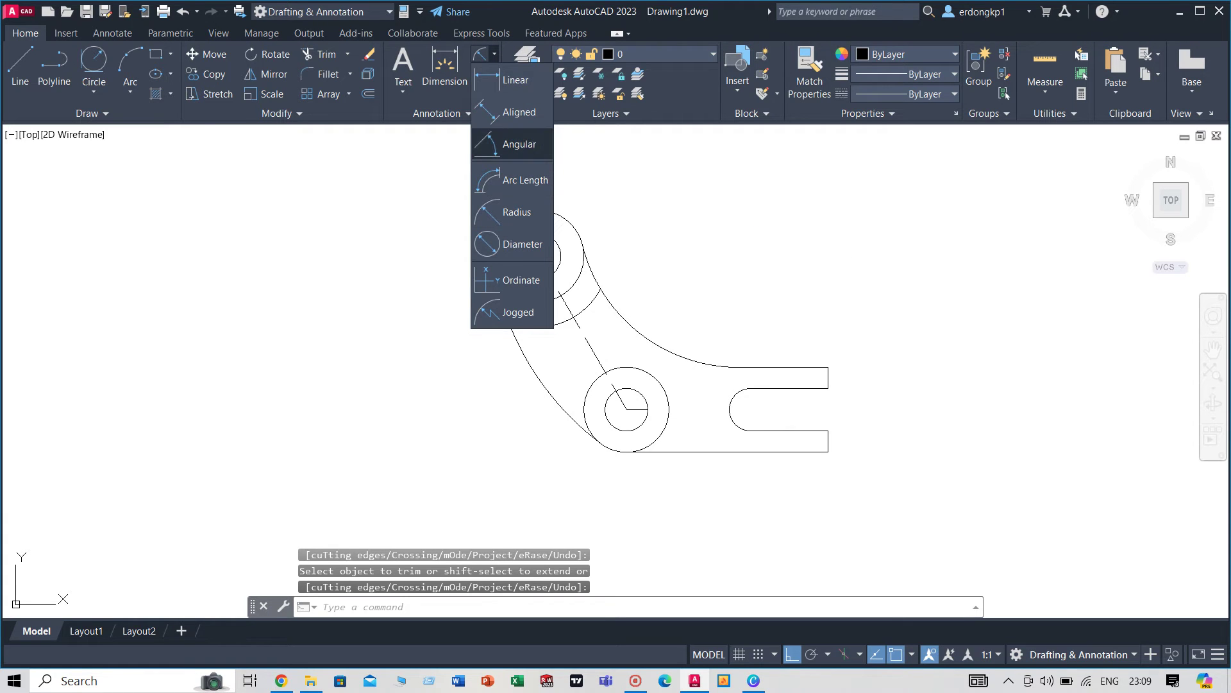
click(517, 144)
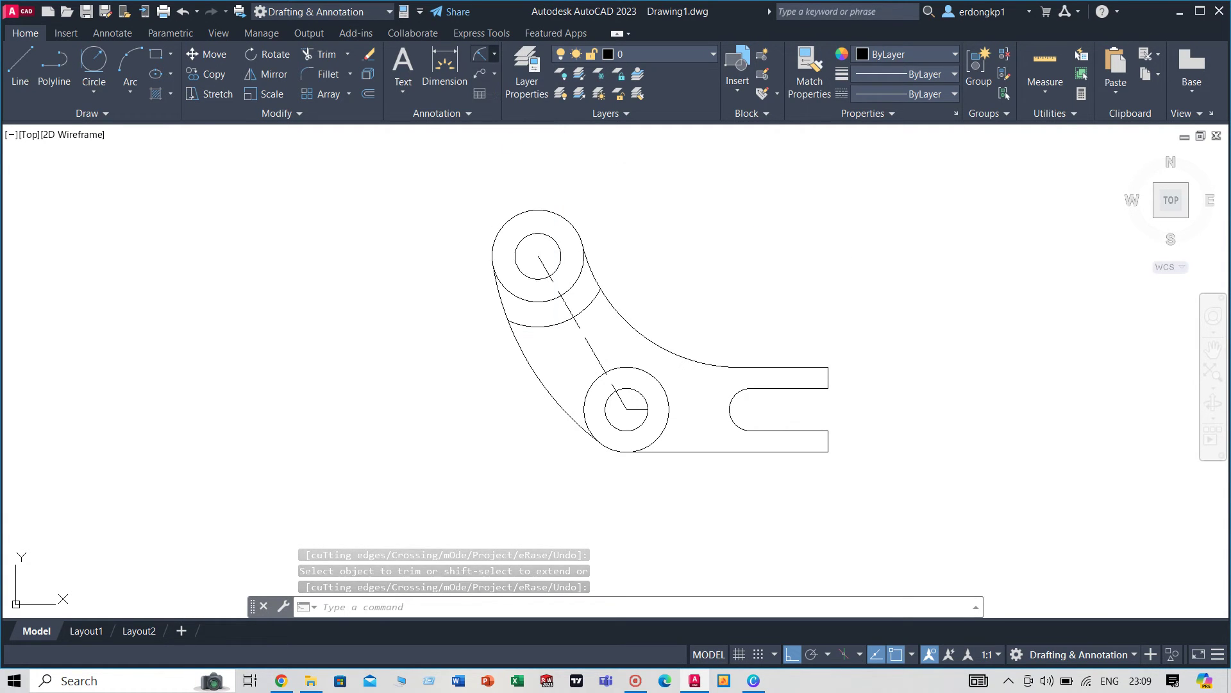
click(594, 352)
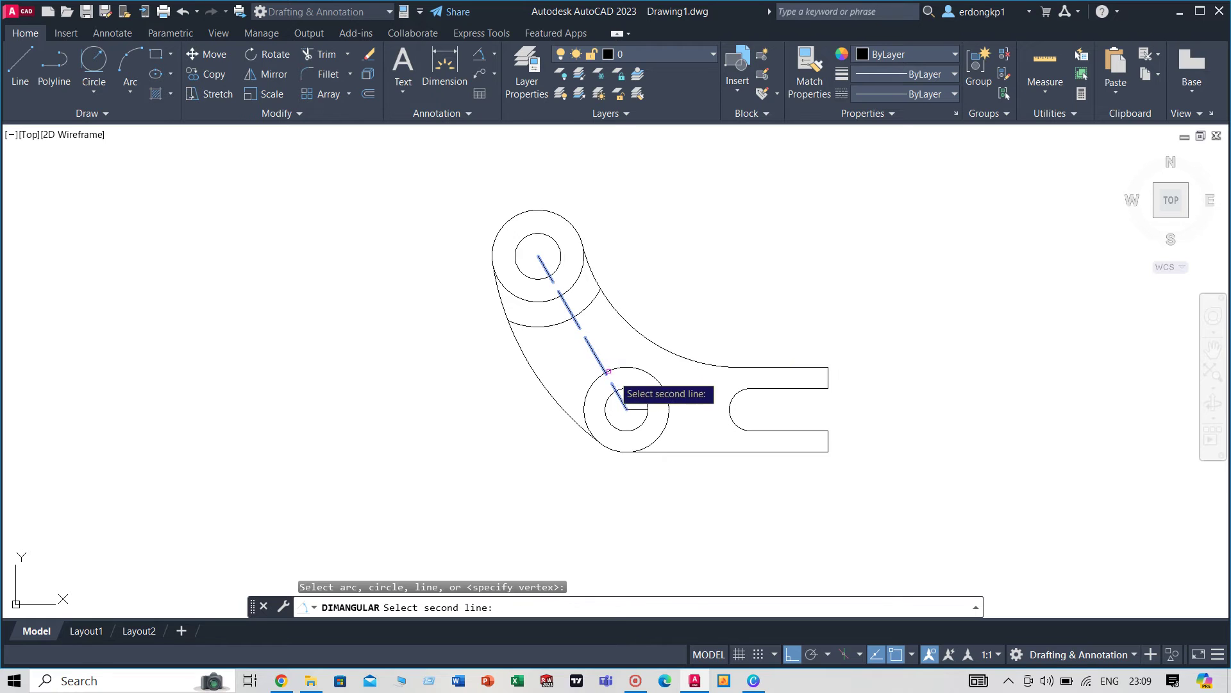
click(634, 408)
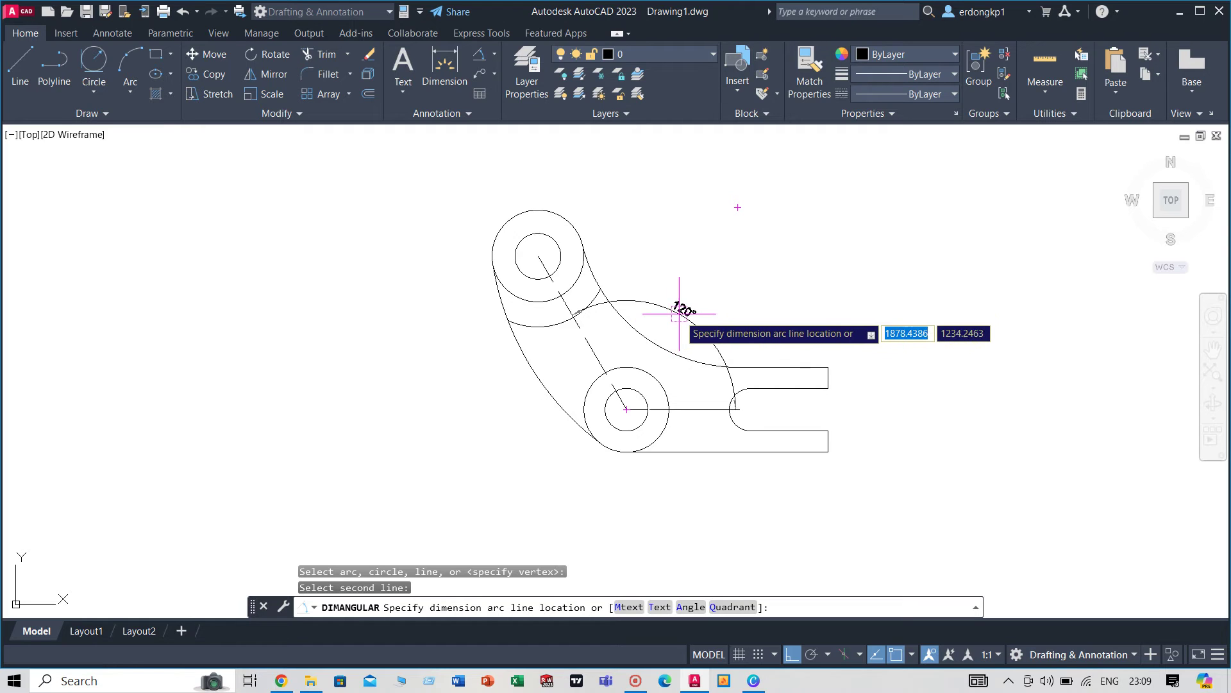
click(685, 307)
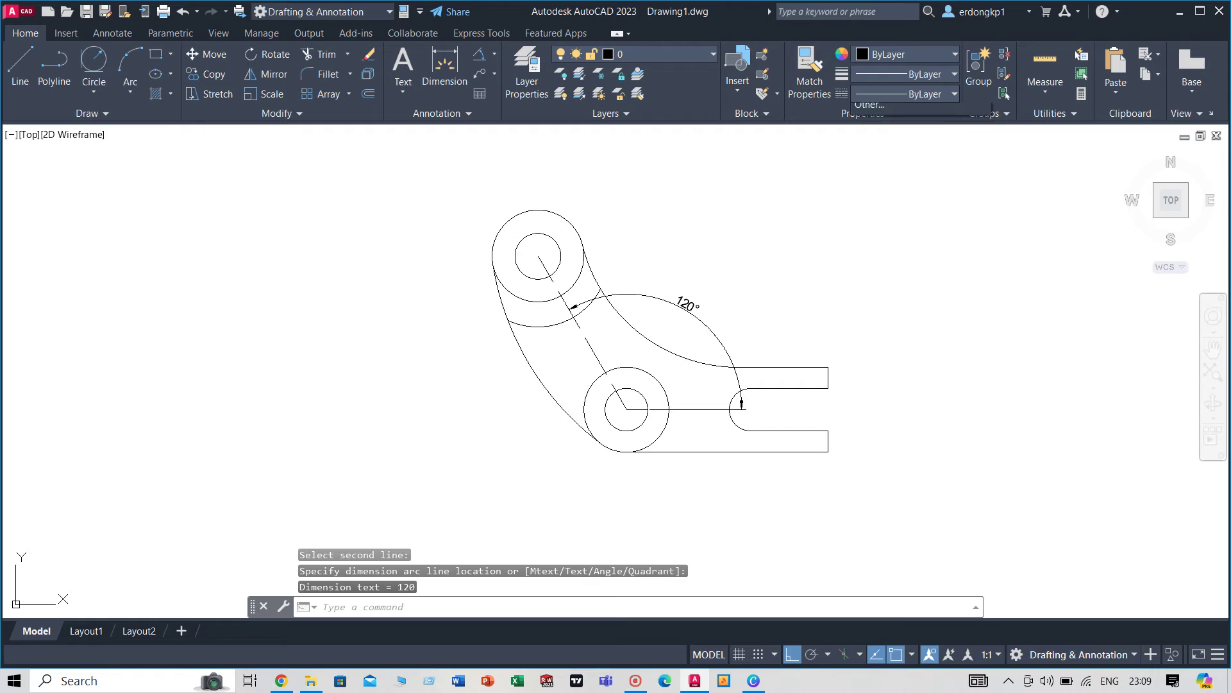
- Set the current linetype to the dashed ACAD linetype and the current object colour to grey 99,100,102
click(936, 94)
click(936, 148)
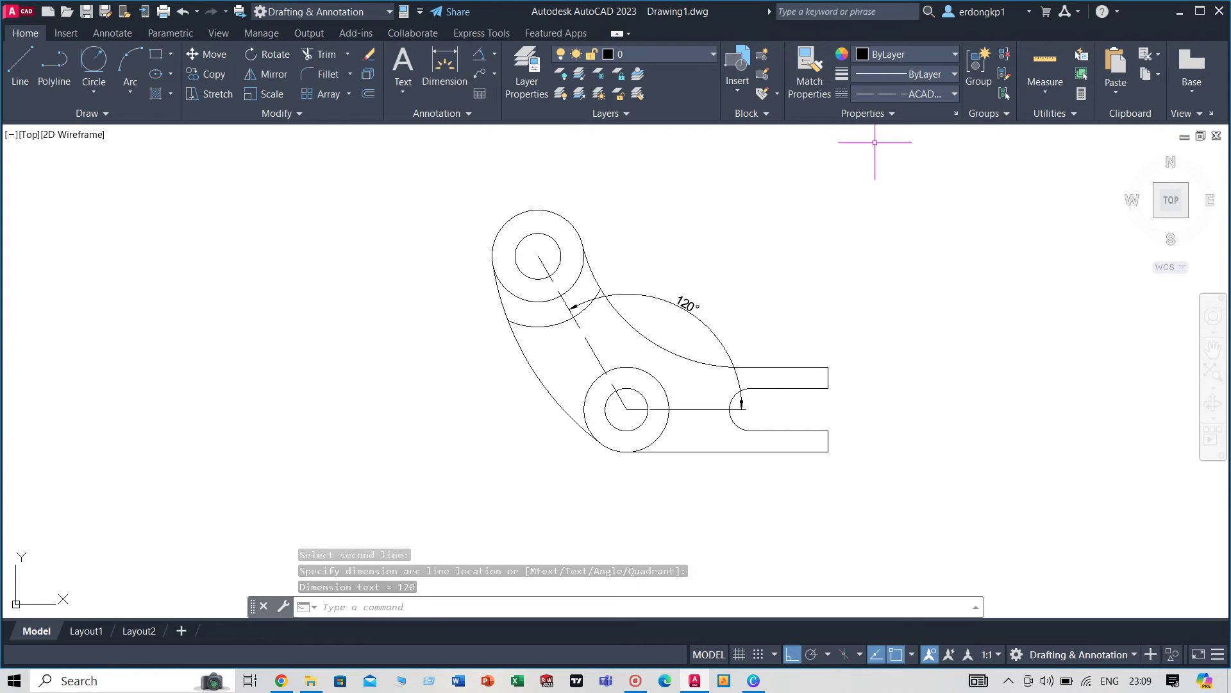
click(906, 54)
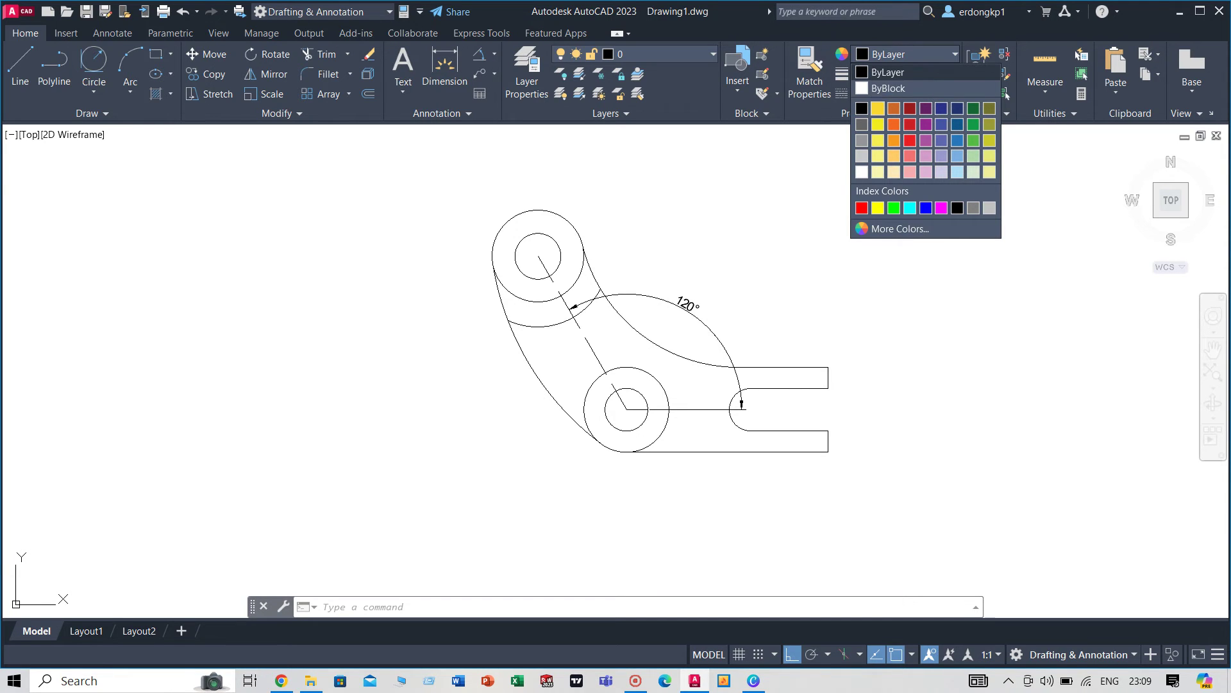
click(862, 124)
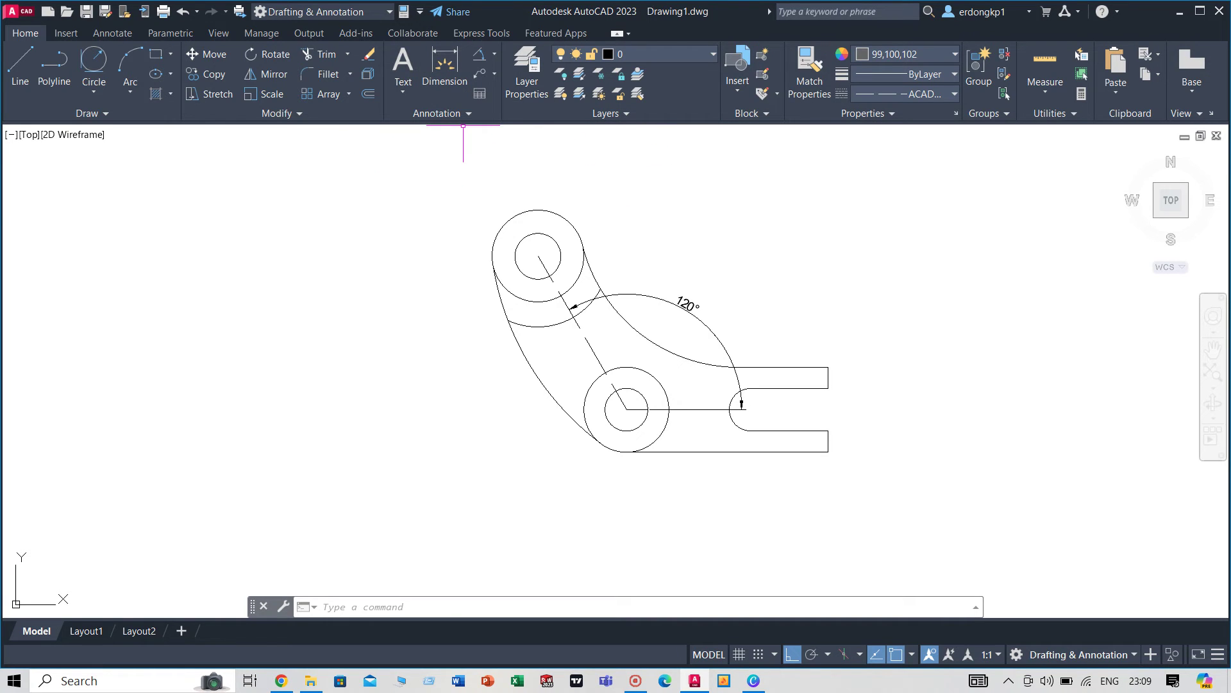
- Add an aligned dimension between the upper and lower circle centres, placed outside the part's left side
click(494, 54)
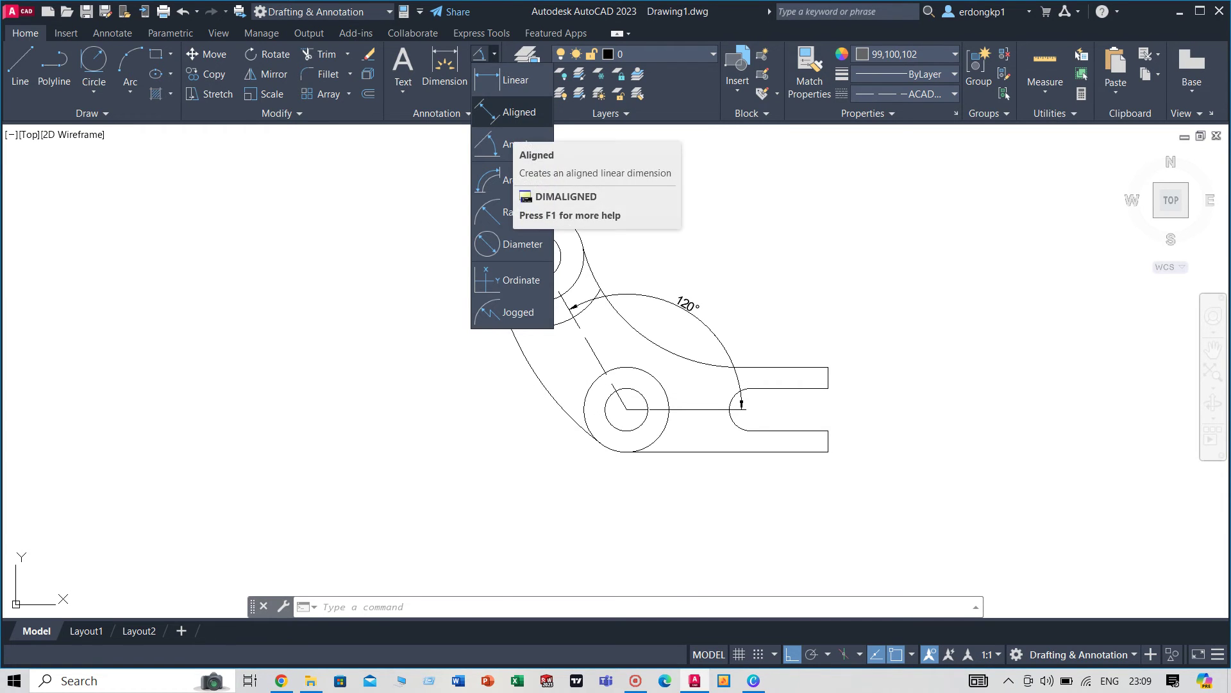
click(503, 111)
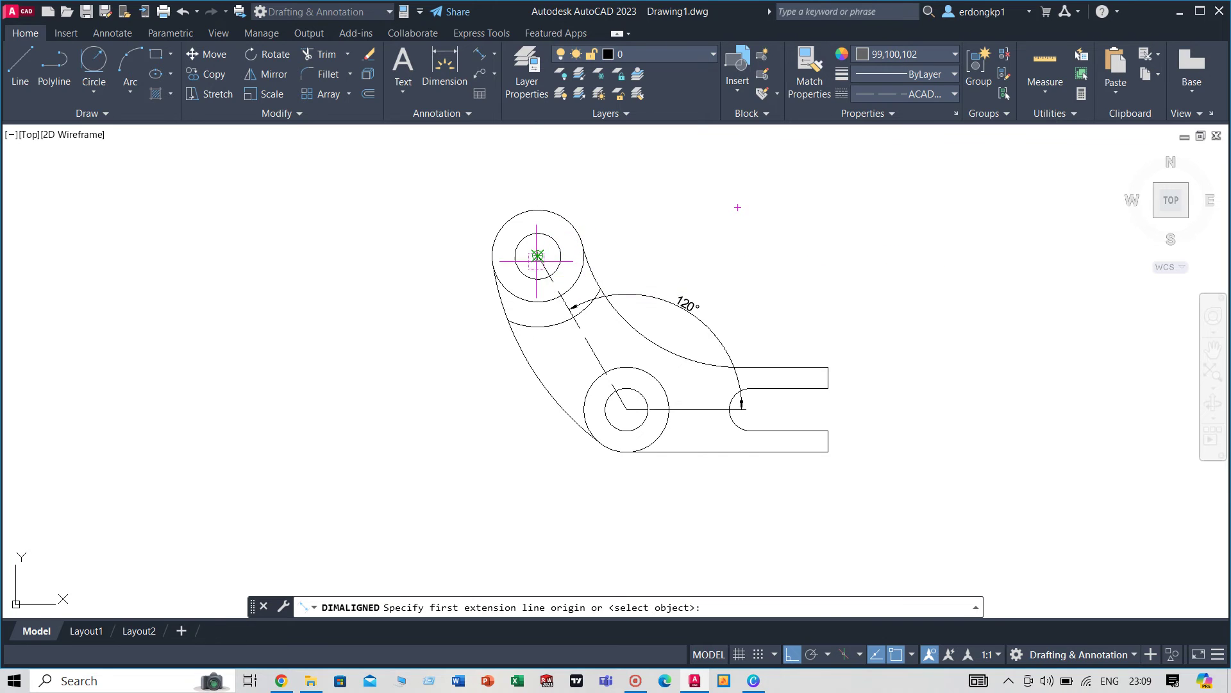
click(537, 256)
click(627, 408)
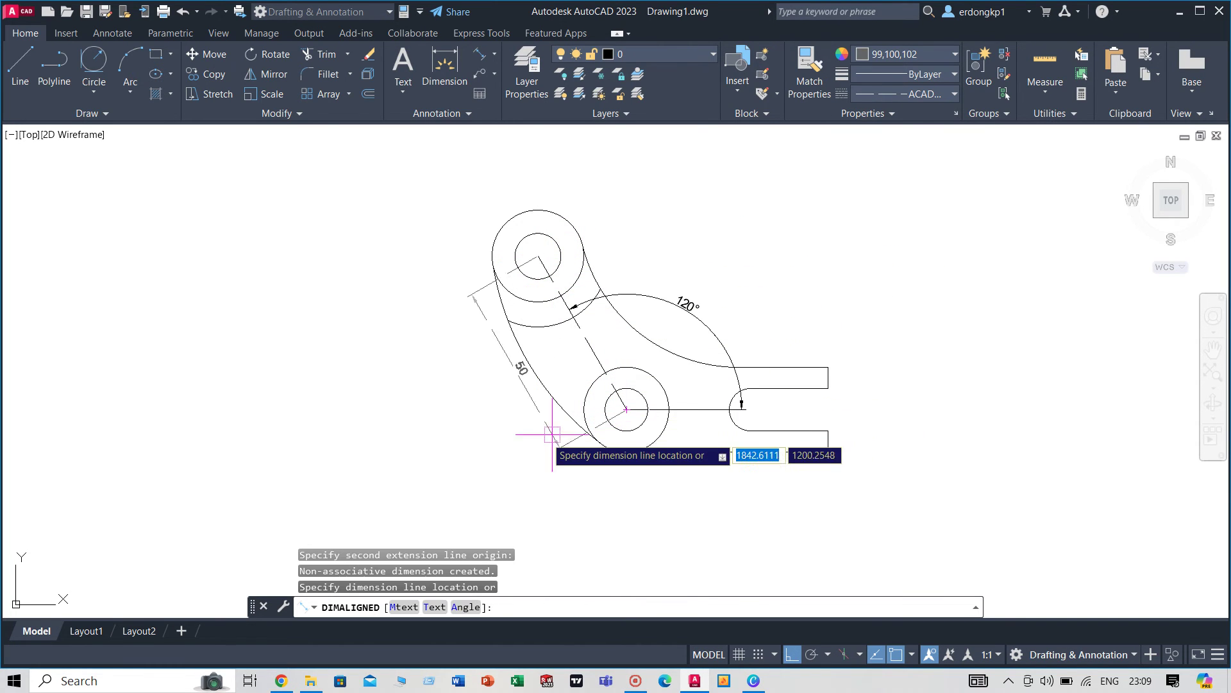
click(483, 393)
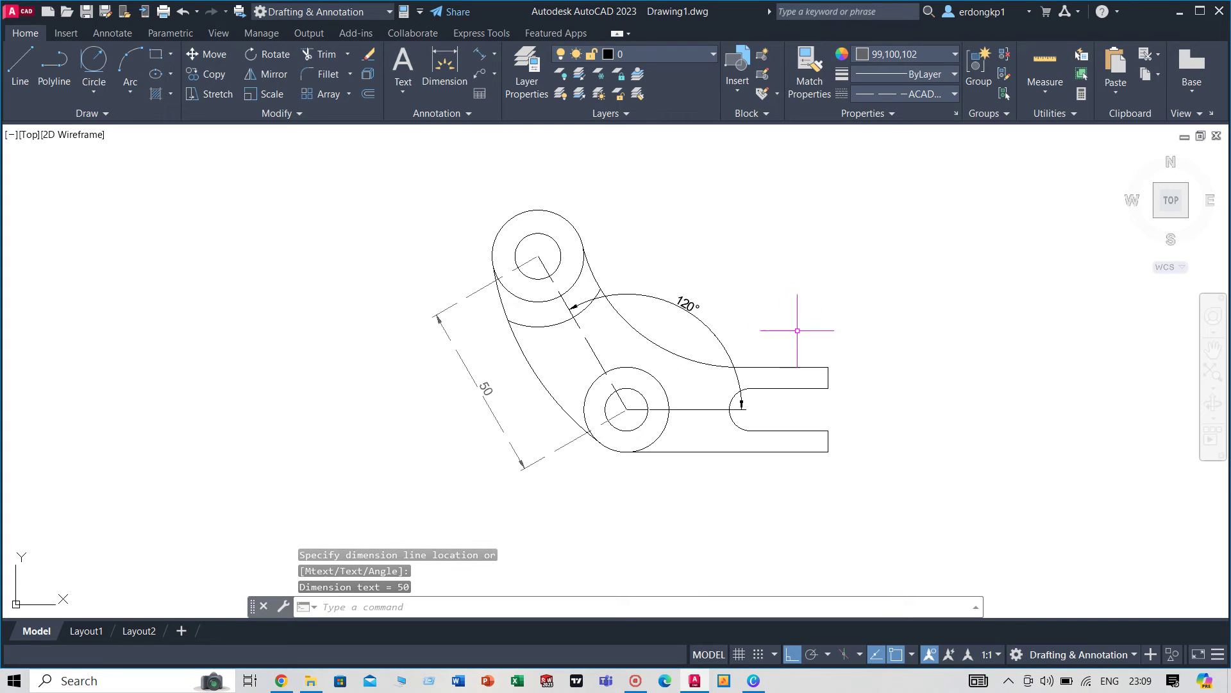
- Add an aligned dimension for the slot's straight upper edge, placed below the arm
key(Return)
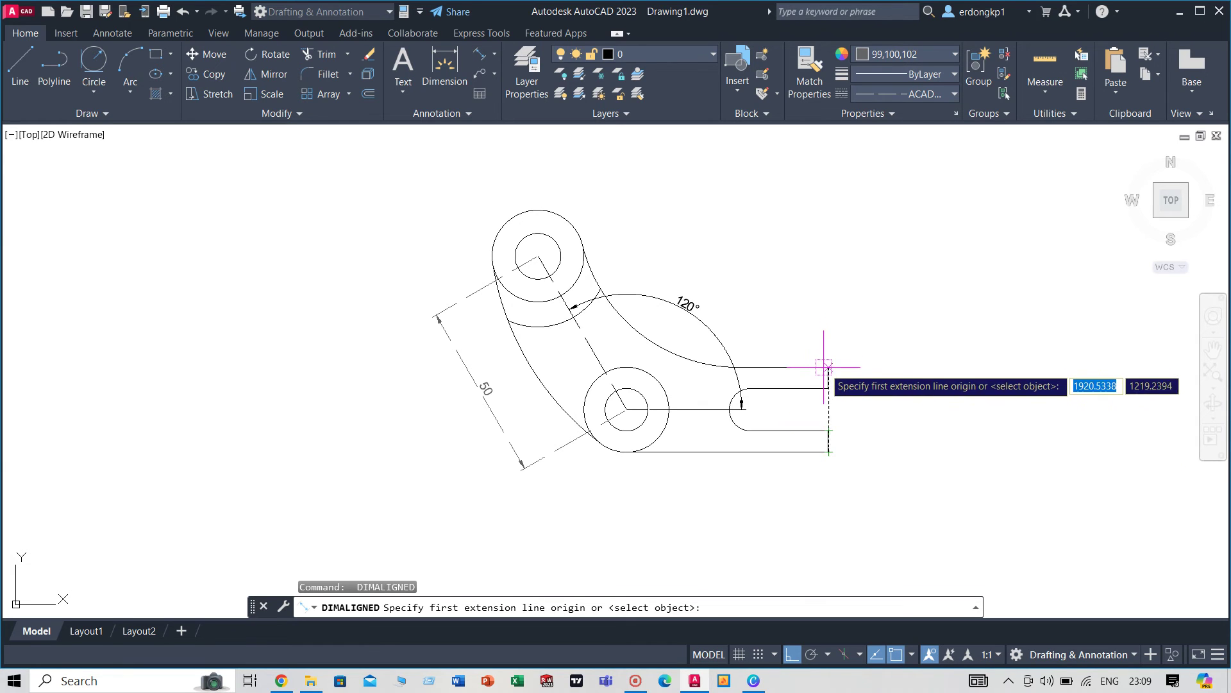
click(828, 388)
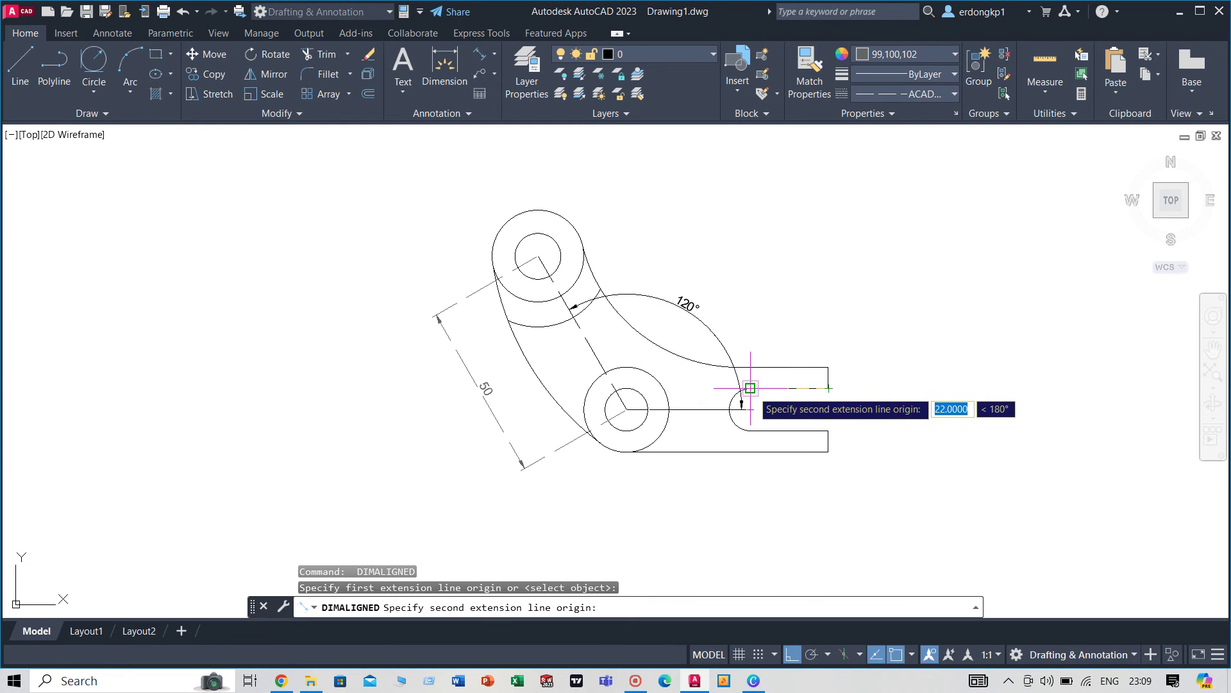
click(749, 389)
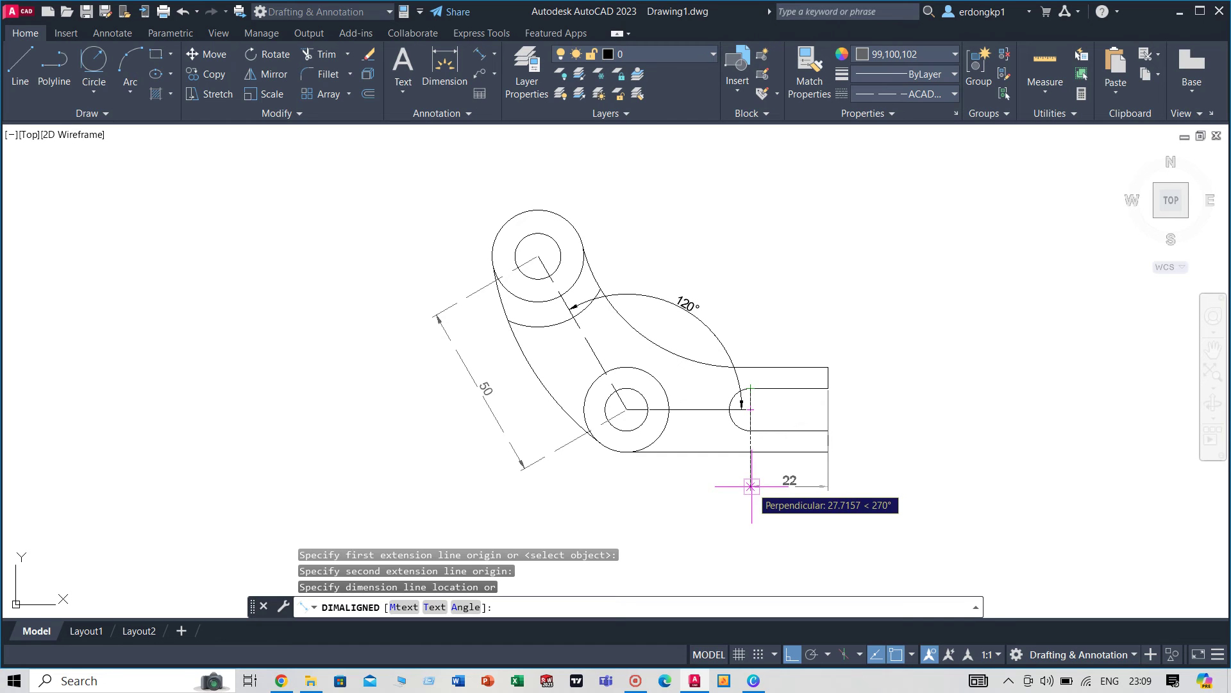
click(752, 486)
- Add aligned dimensions for the slot's opening width and the arm's overall width, placed beyond the arm's open end
key(Return)
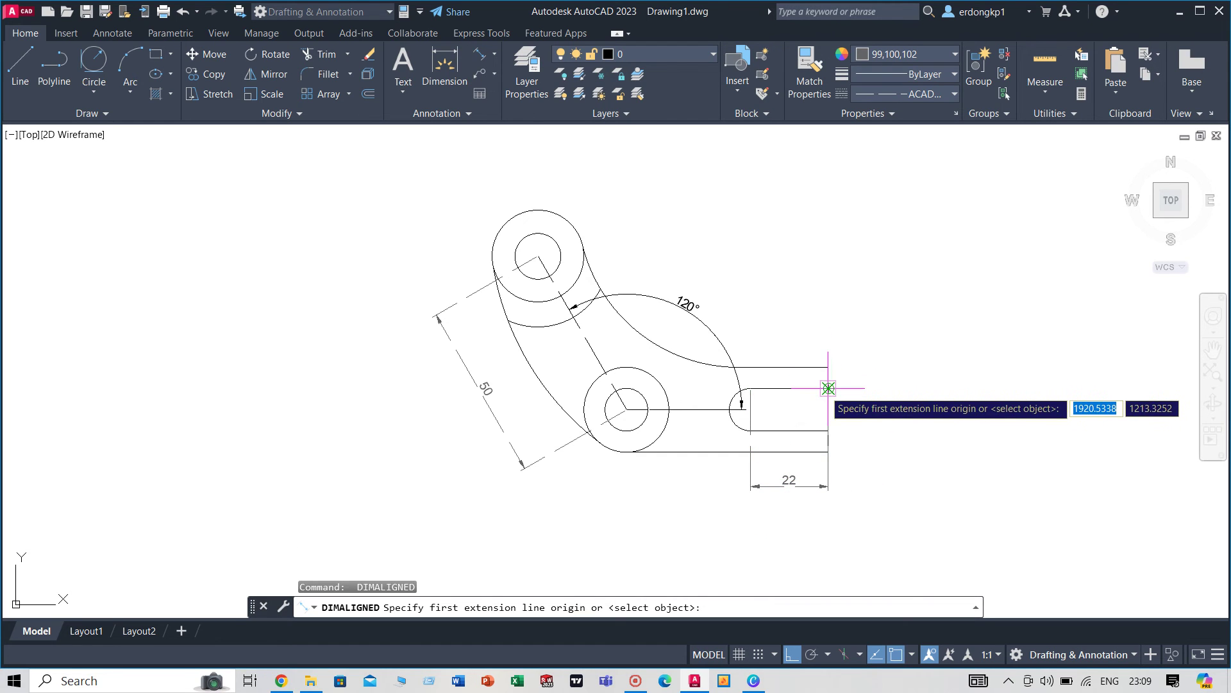
click(828, 388)
click(828, 431)
click(858, 411)
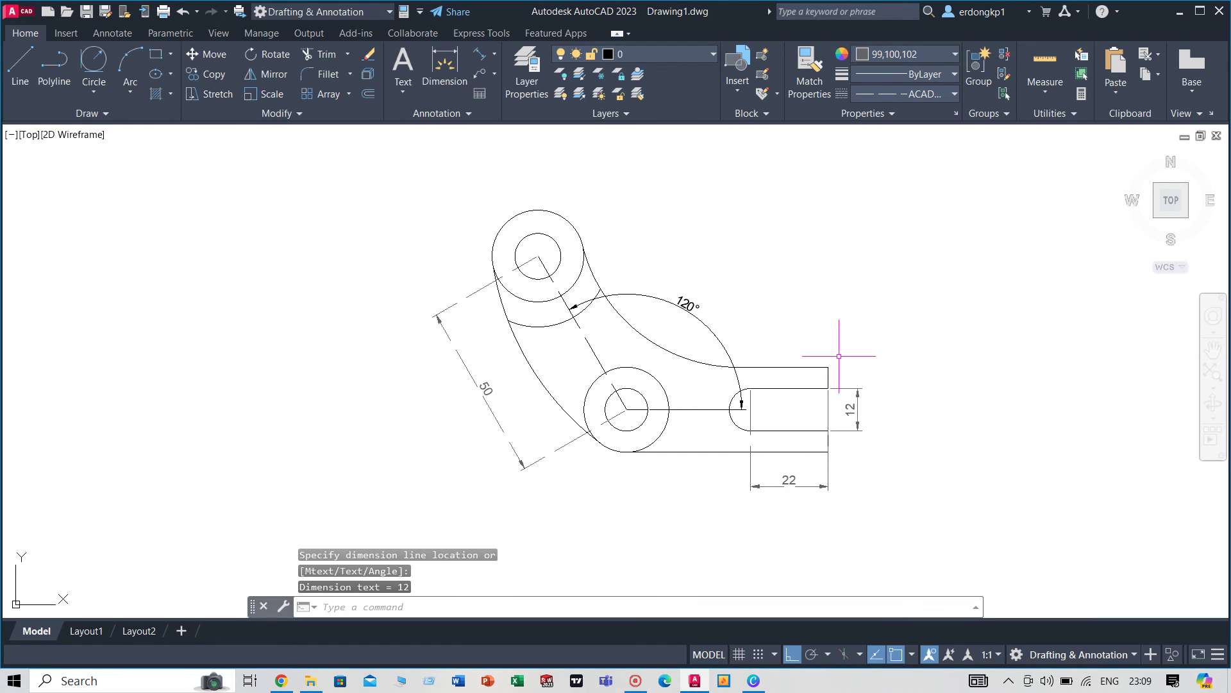
key(Return)
click(828, 367)
click(828, 452)
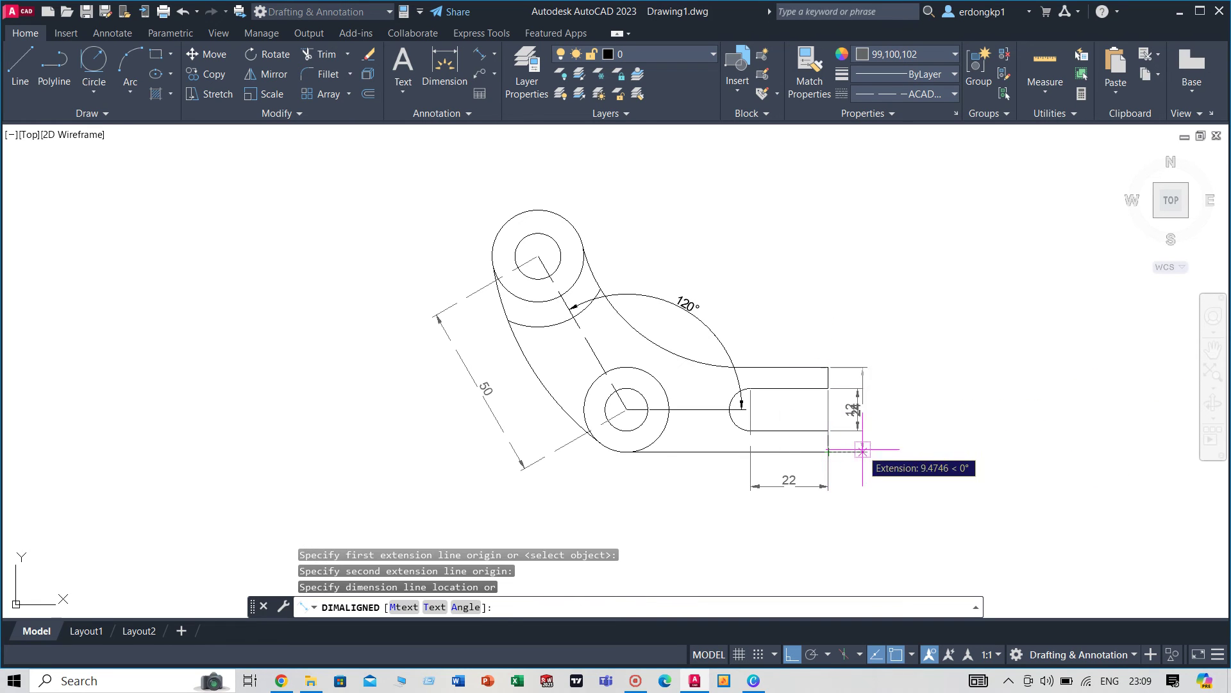
click(878, 409)
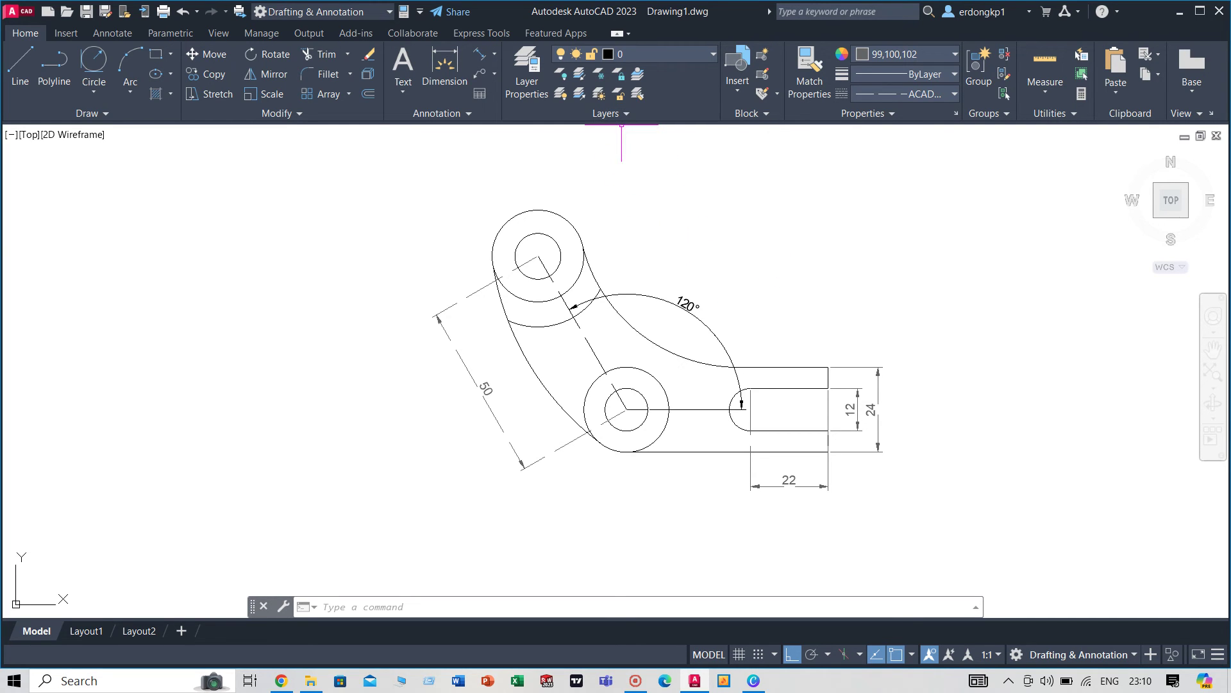
- Add diameter dimensions to the upper outer and inner circles, placed above the part
click(494, 54)
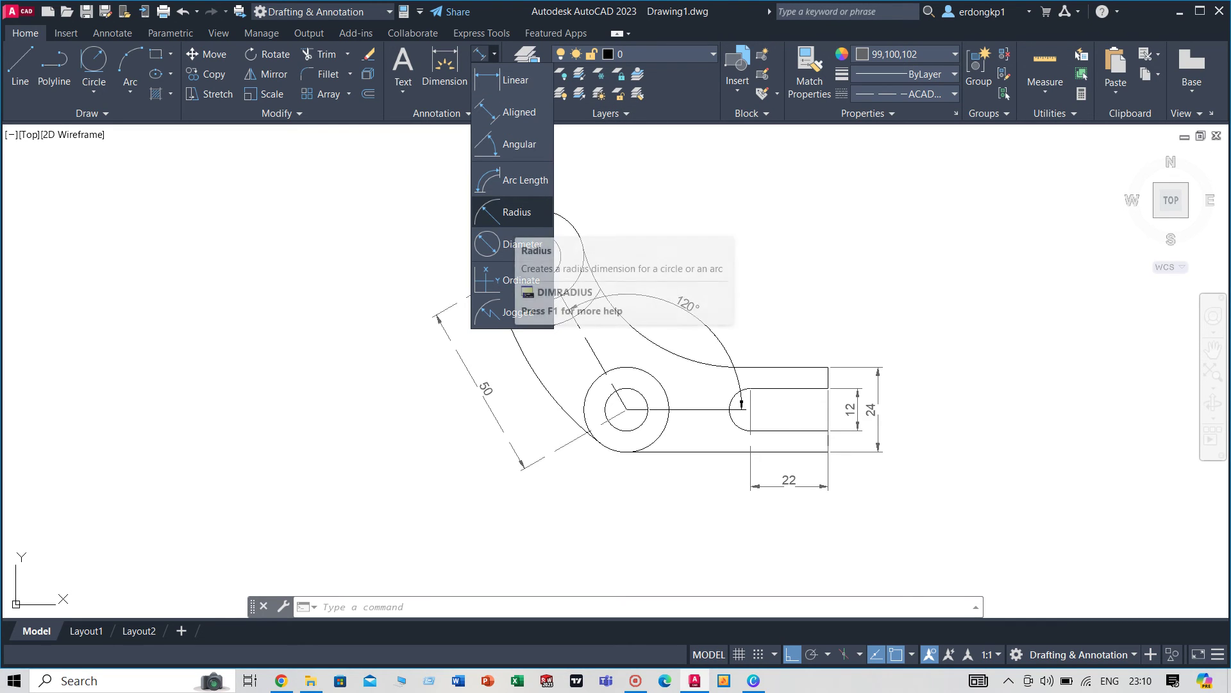
click(516, 244)
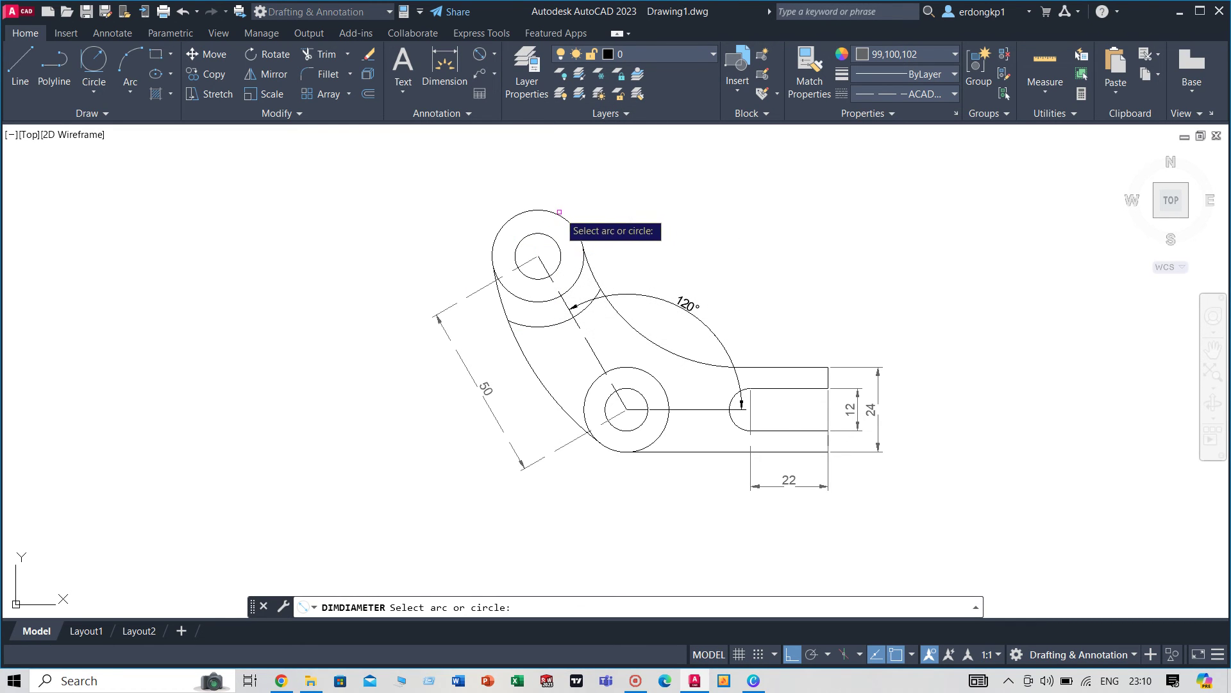
click(562, 211)
click(559, 217)
key(Return)
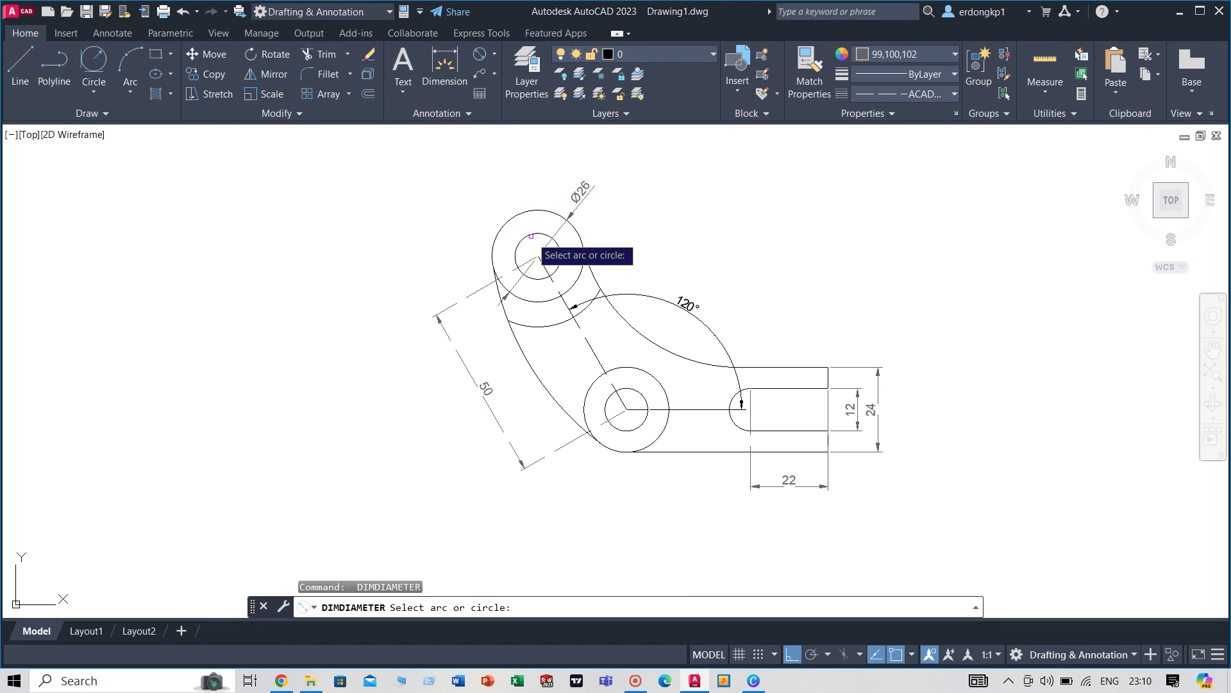
click(557, 245)
click(556, 183)
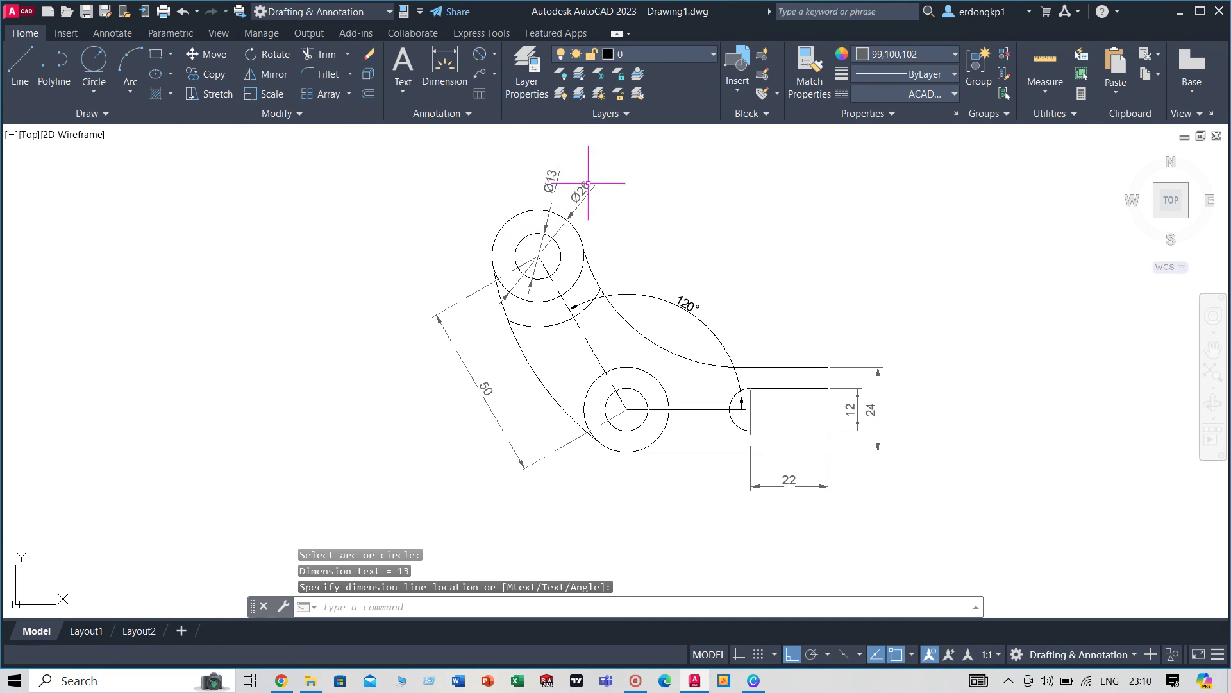
- Add diameter dimensions to the lower outer and inner circles, placed below the part
key(Return)
click(628, 367)
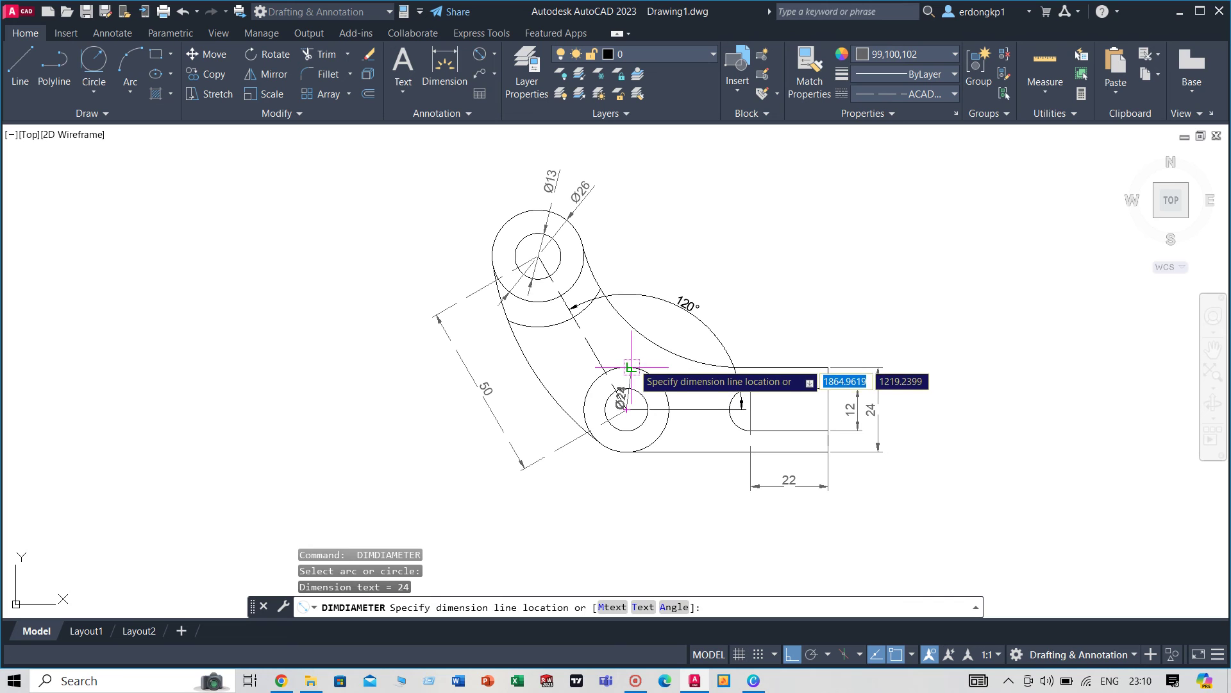
click(674, 491)
key(Return)
click(643, 422)
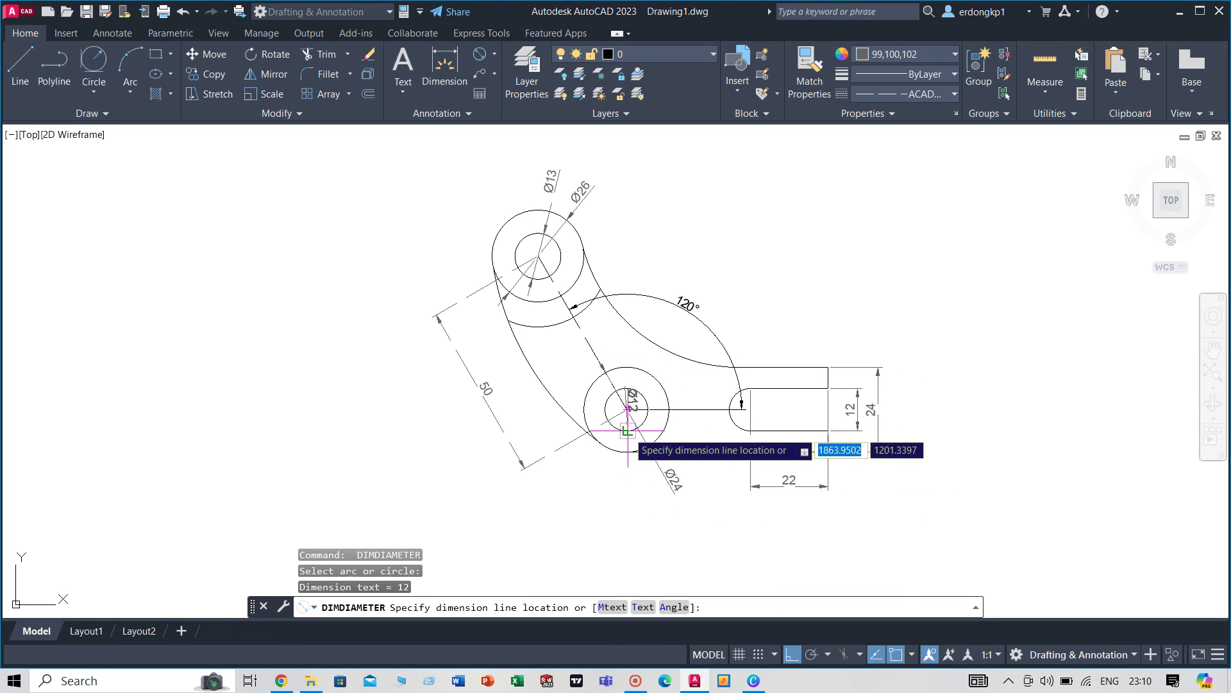
click(632, 478)
key(Return)
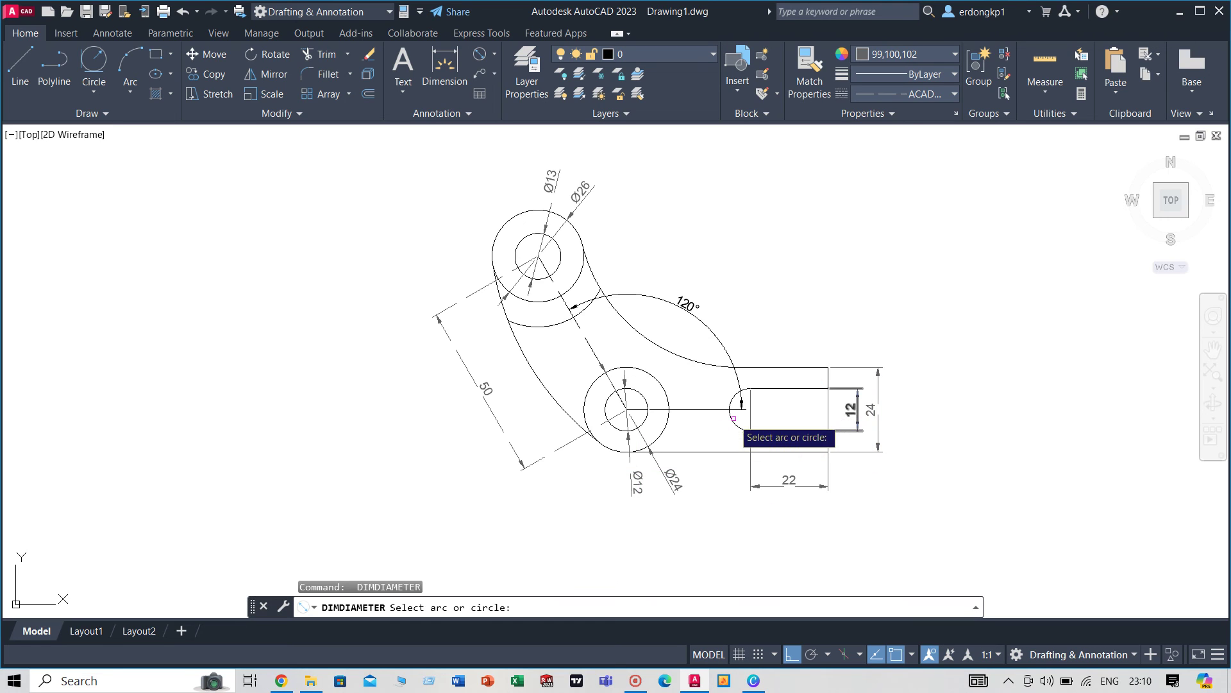
- Add a diameter dimension to the slot's rounded end, with its text placed inside the arm beside the closed end
click(730, 417)
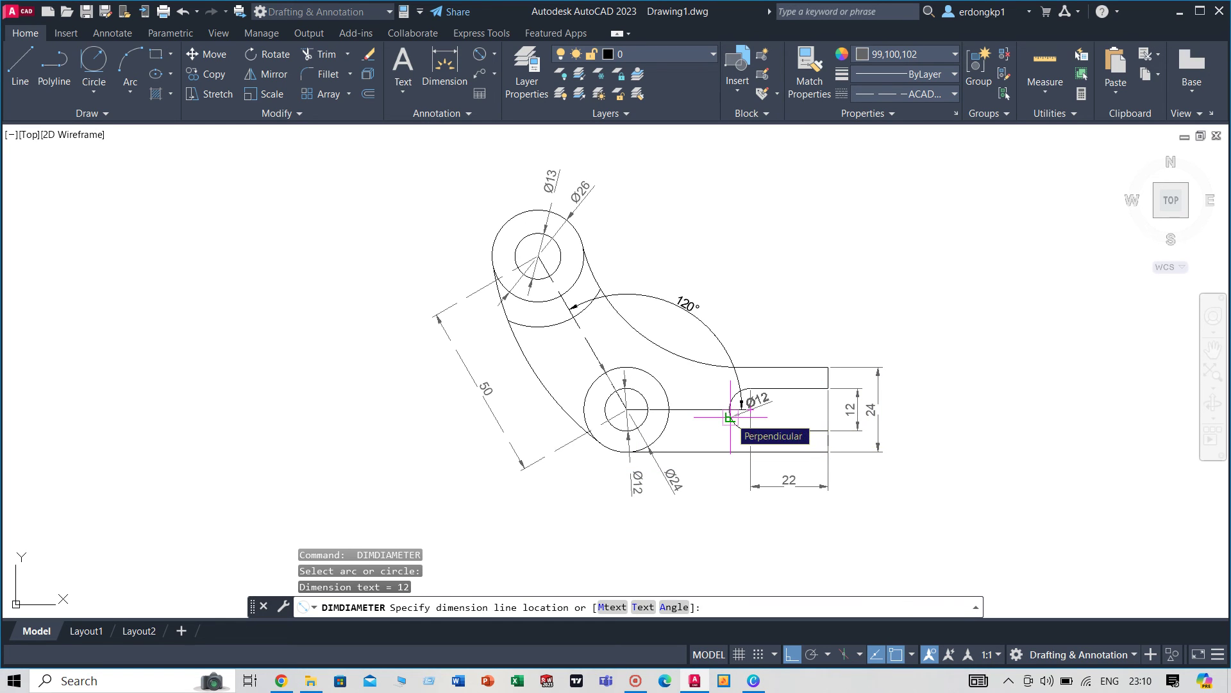
click(730, 417)
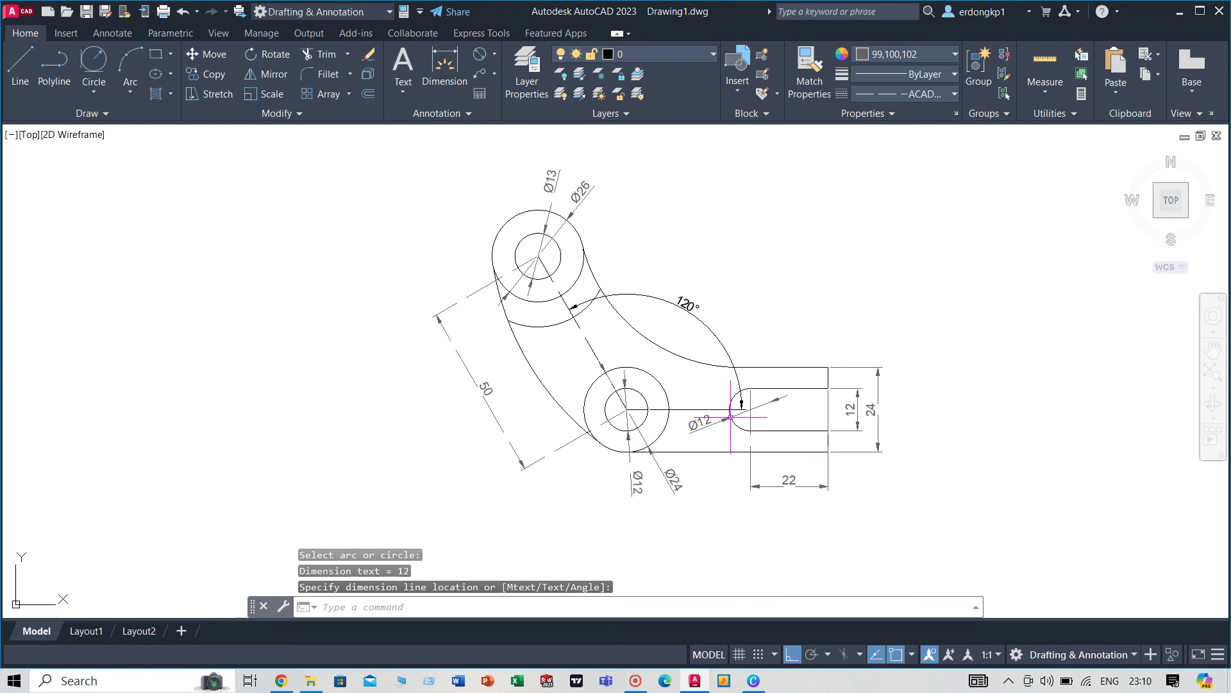
click(726, 427)
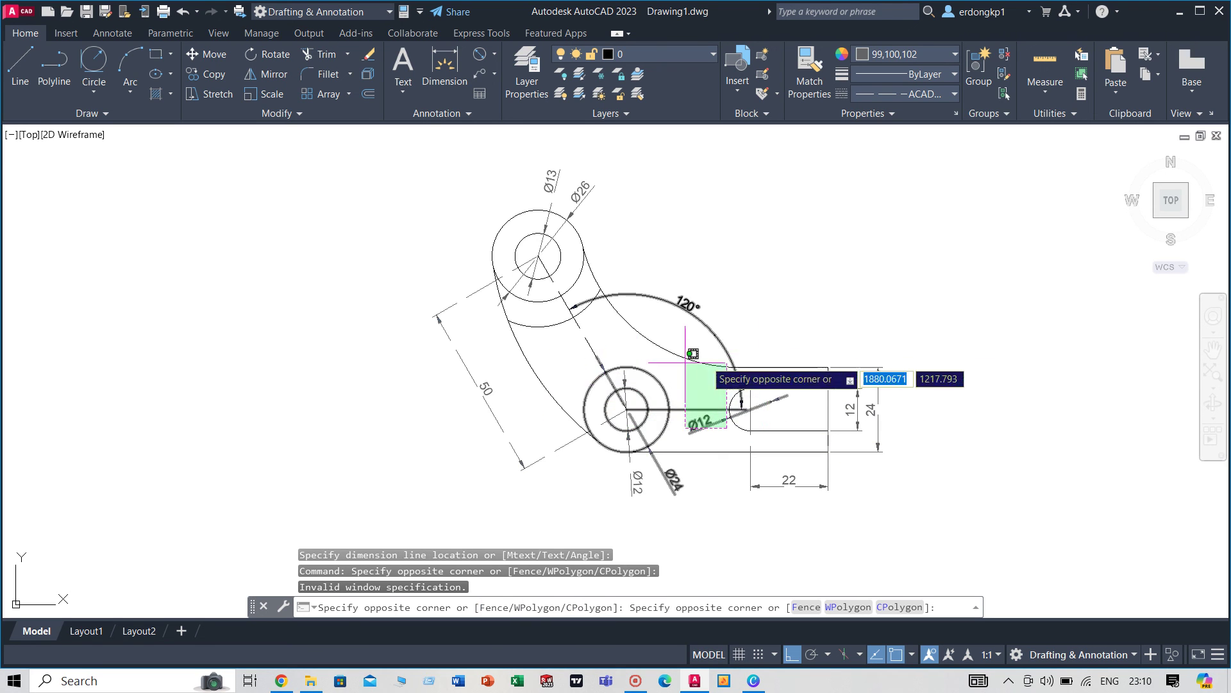
key(Escape)
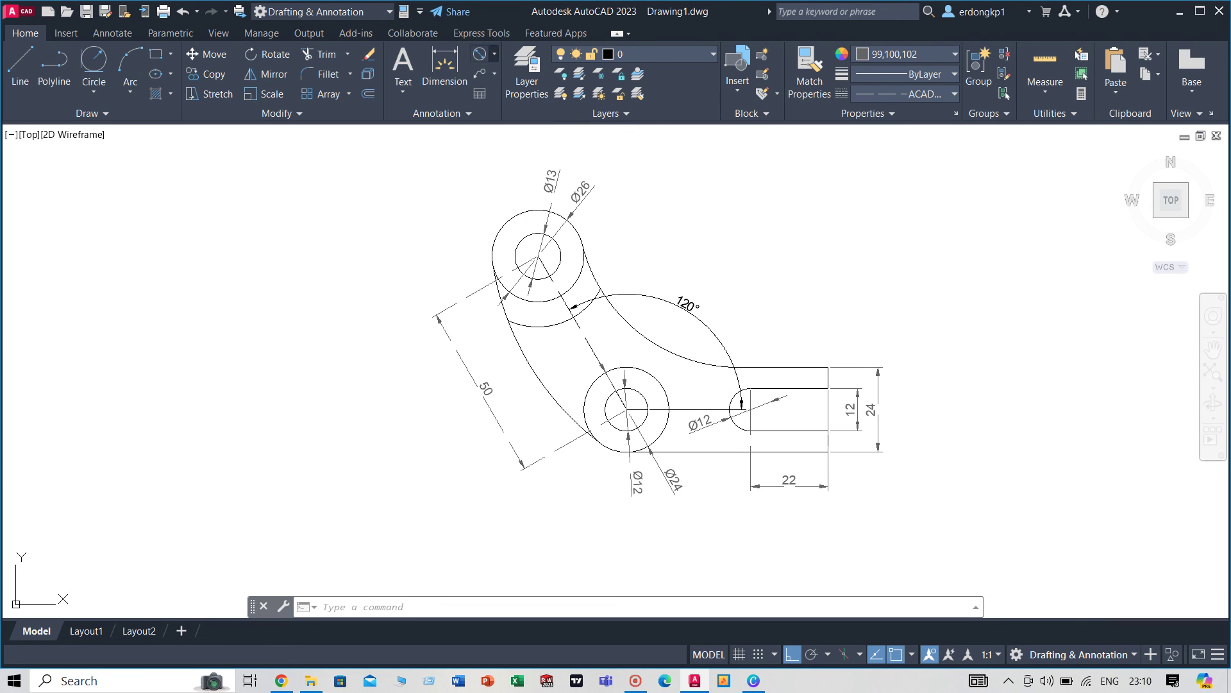
- Add a radius dimension to the concave tangent arc between the upper circle and the arm, placed above the arc
click(494, 54)
click(513, 211)
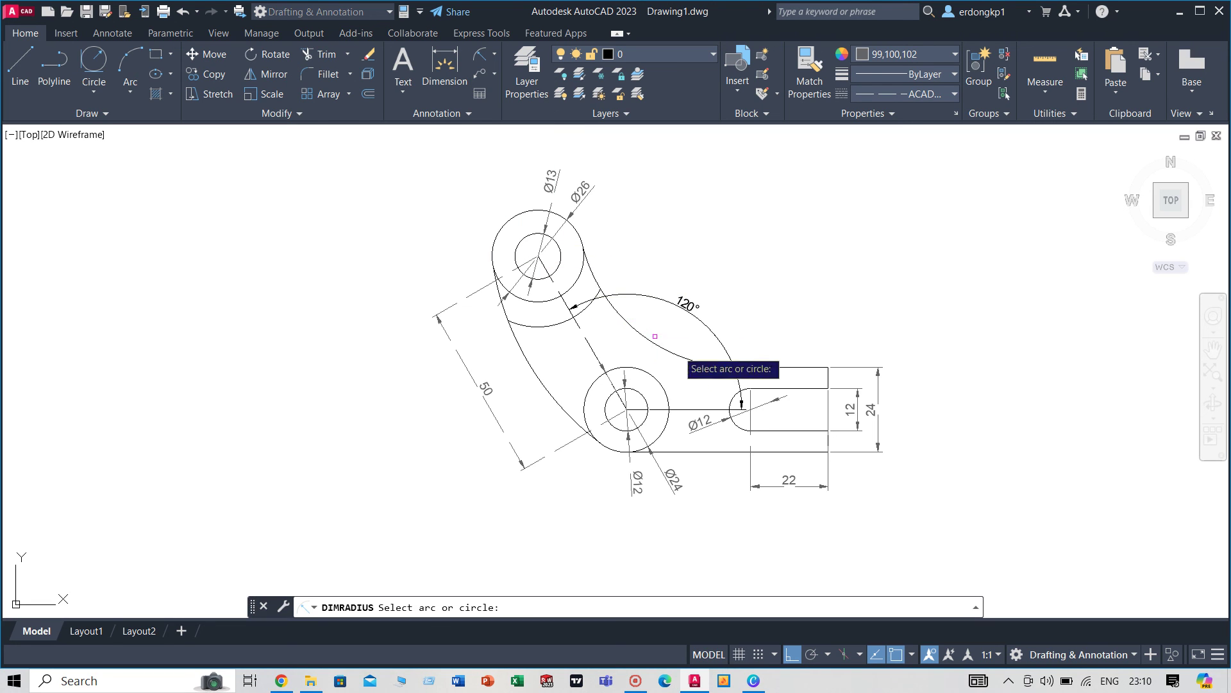
click(654, 336)
click(673, 336)
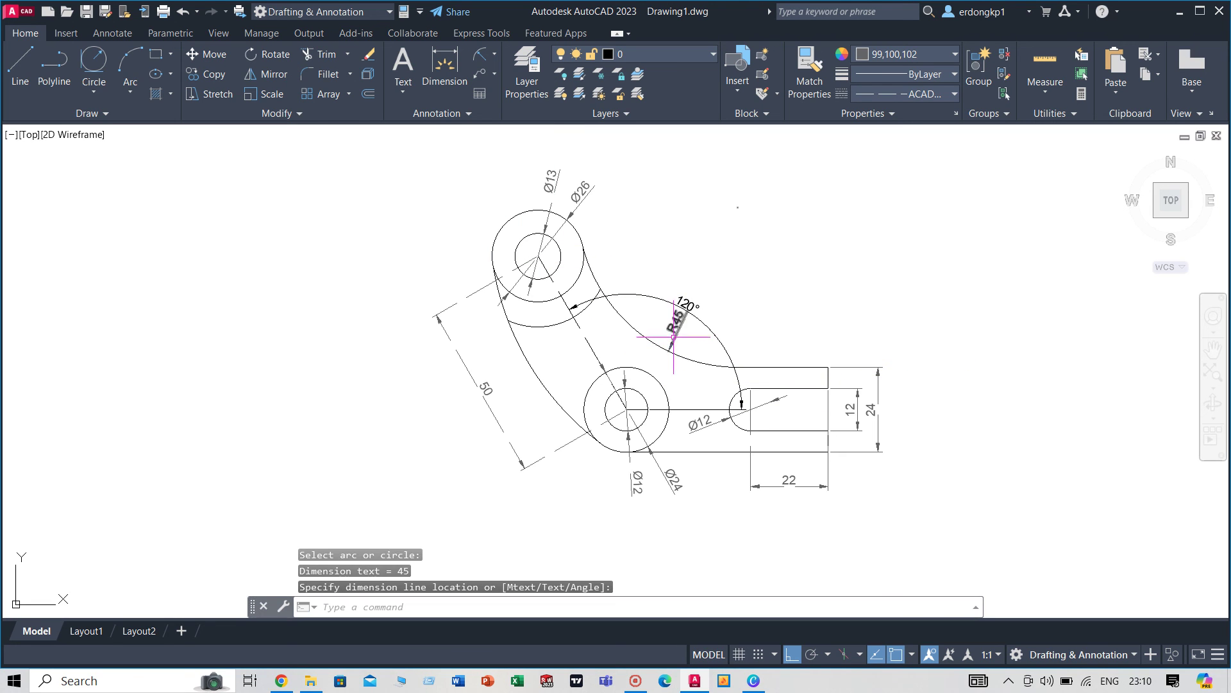
- Add radius dimensions to the long outer tangent arc and the short arc below the upper circles, placed inside the part
key(Return)
click(542, 387)
click(556, 352)
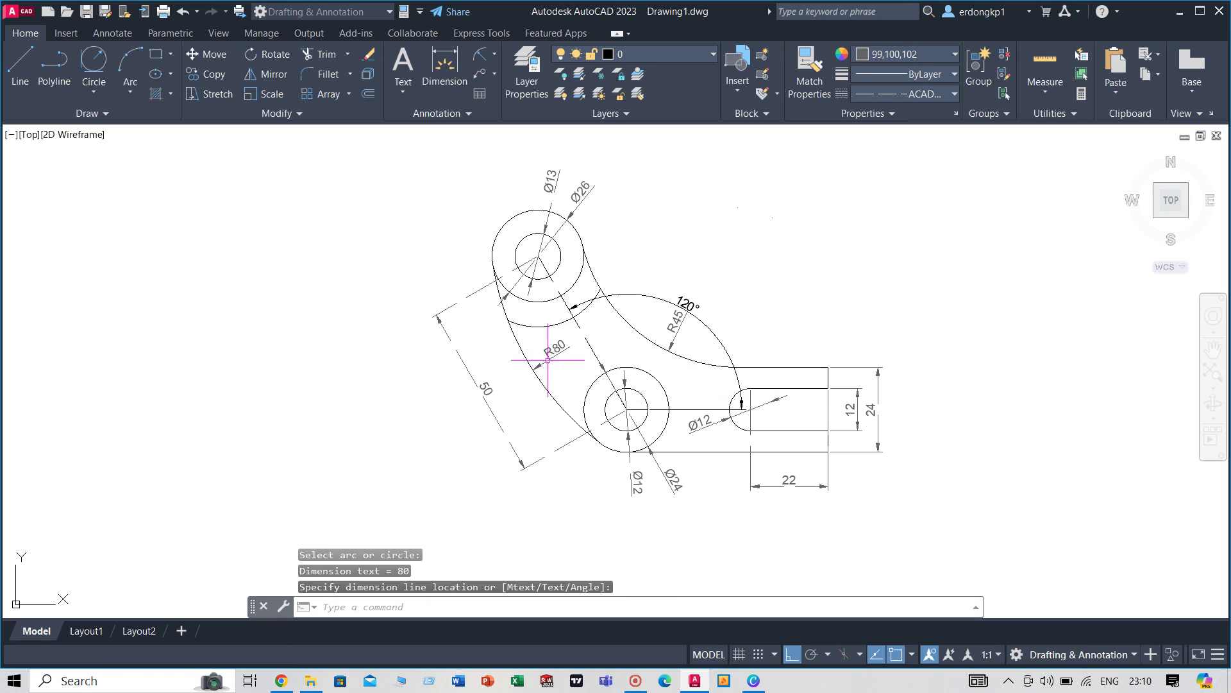
key(Return)
click(594, 297)
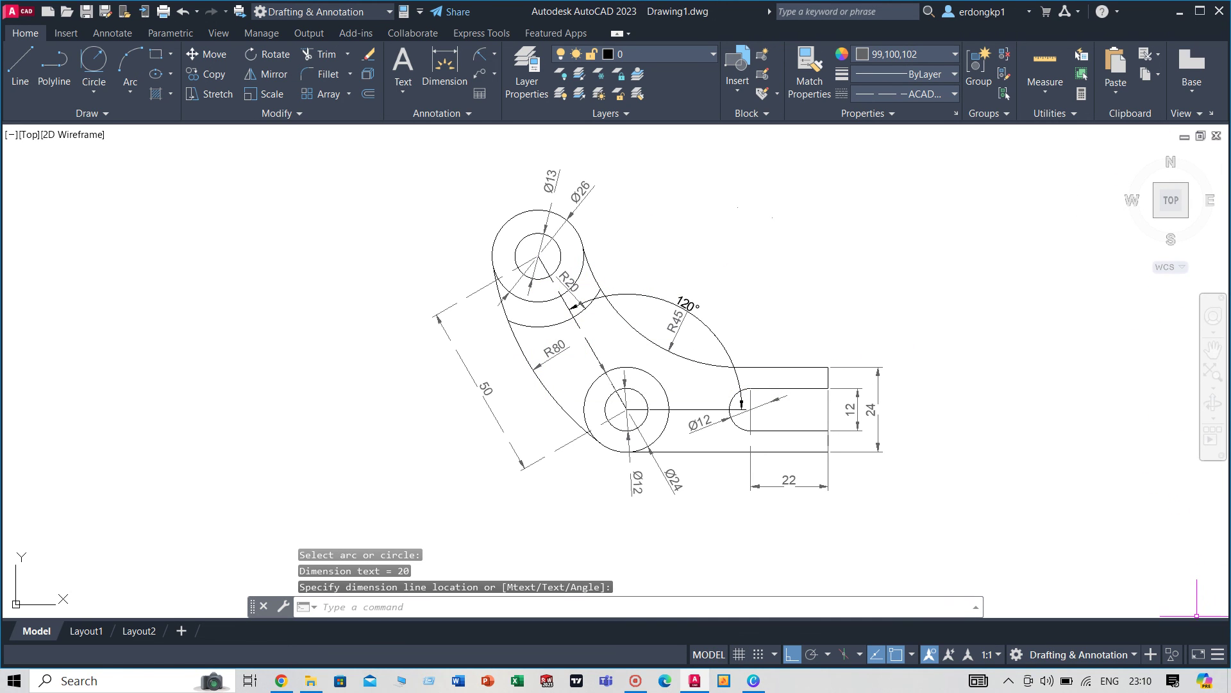
- Turn on Clean Screen and frame the whole dimensioned part for a full view
click(1199, 654)
scroll(784, 371, up, 2)
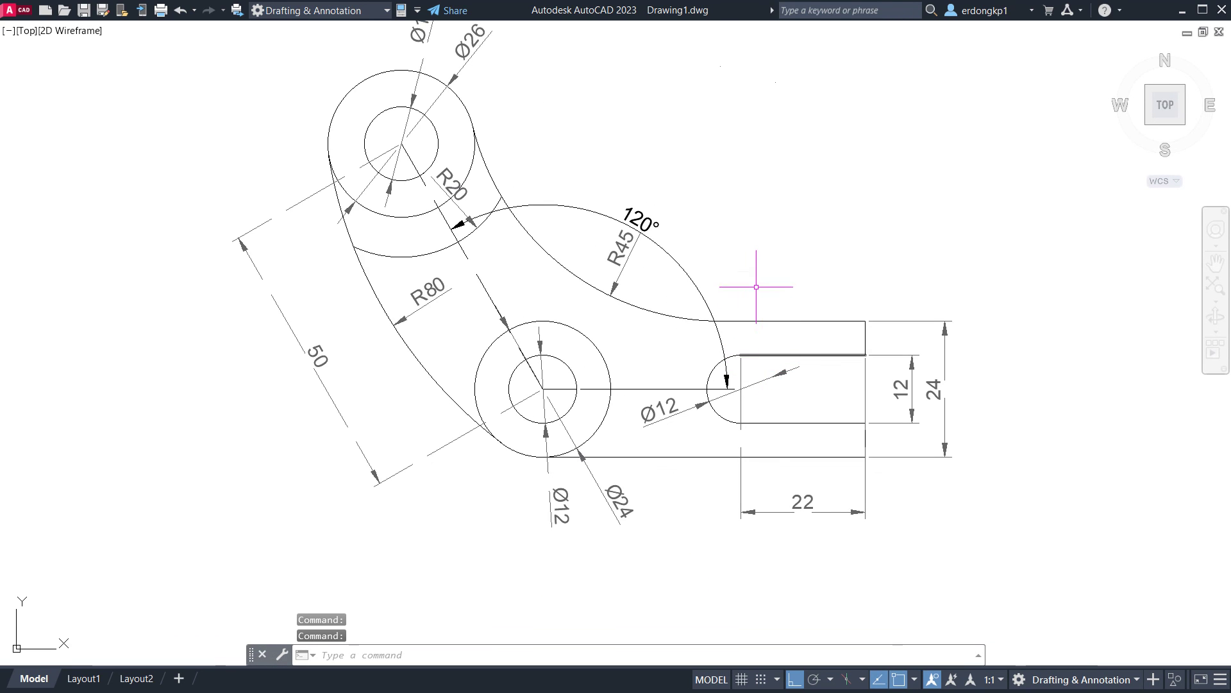
mouse_move(757, 280)
middle_down()
mouse_move(750, 338)
mouse_move(769, 321)
middle_up()
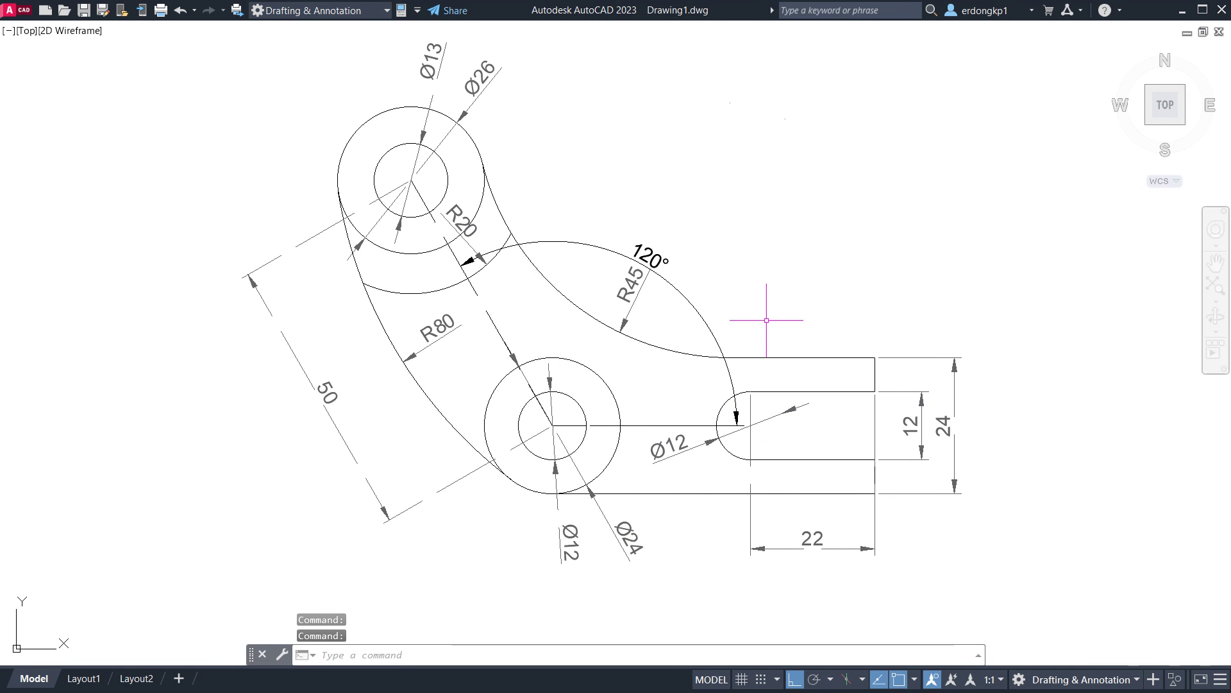